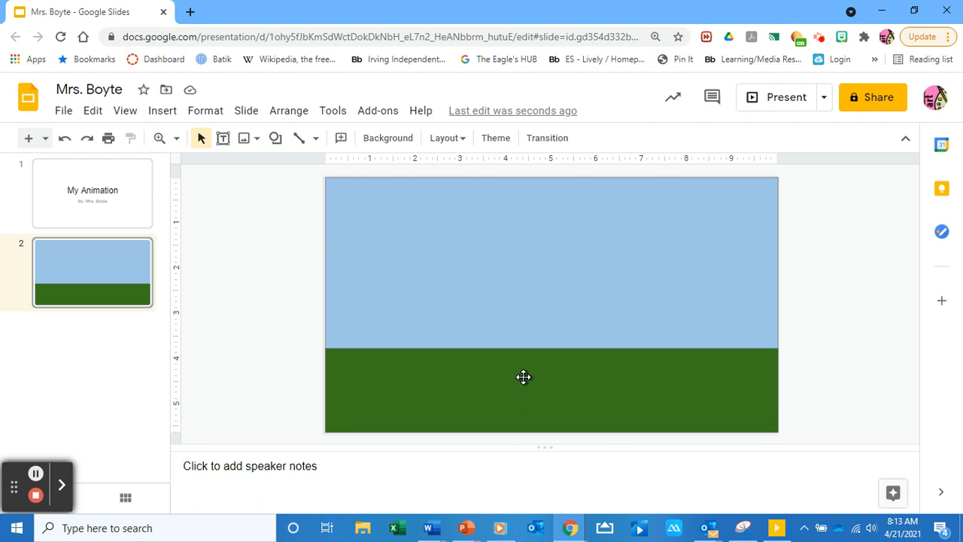
- Duplicate slide 2 with the blue sky and green ground, and select the copy as slide 3
{"action": "left_click", "coordinate": [114, 269]}
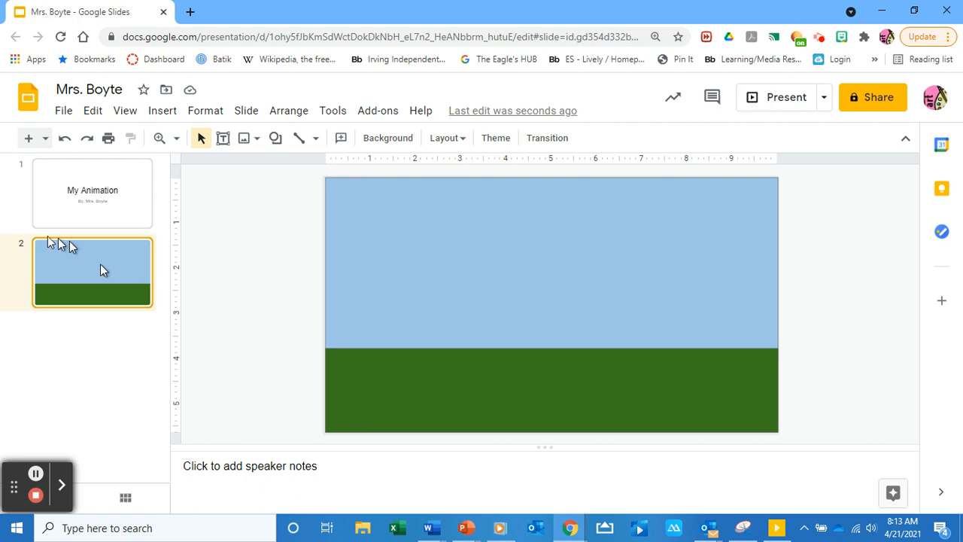
{"action": "left_click", "coordinate": [168, 112]}
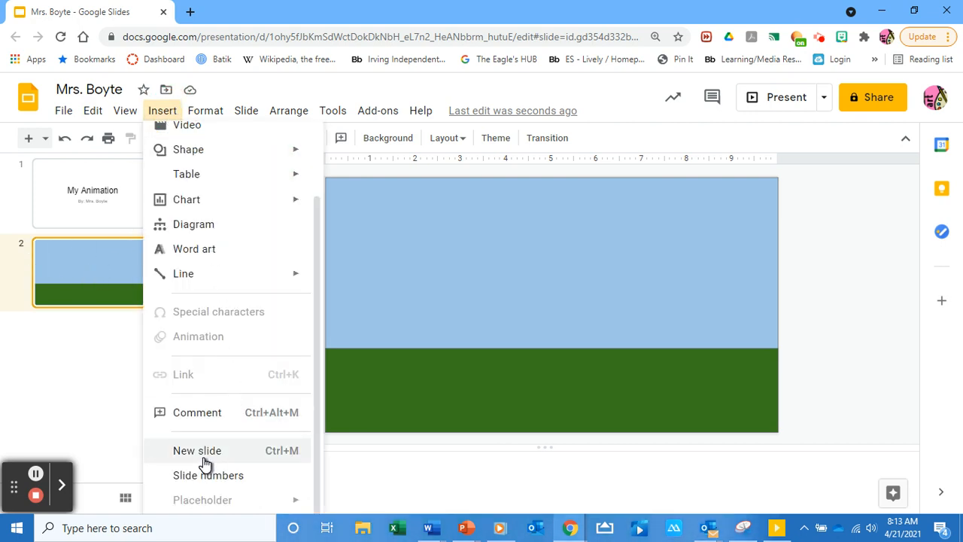
{"action": "mouse_move", "coordinate": [318, 427]}
{"action": "left_mouse_down"}
{"action": "mouse_move", "coordinate": [317, 496]}
{"action": "mouse_move", "coordinate": [318, 418]}
{"action": "left_mouse_up"}
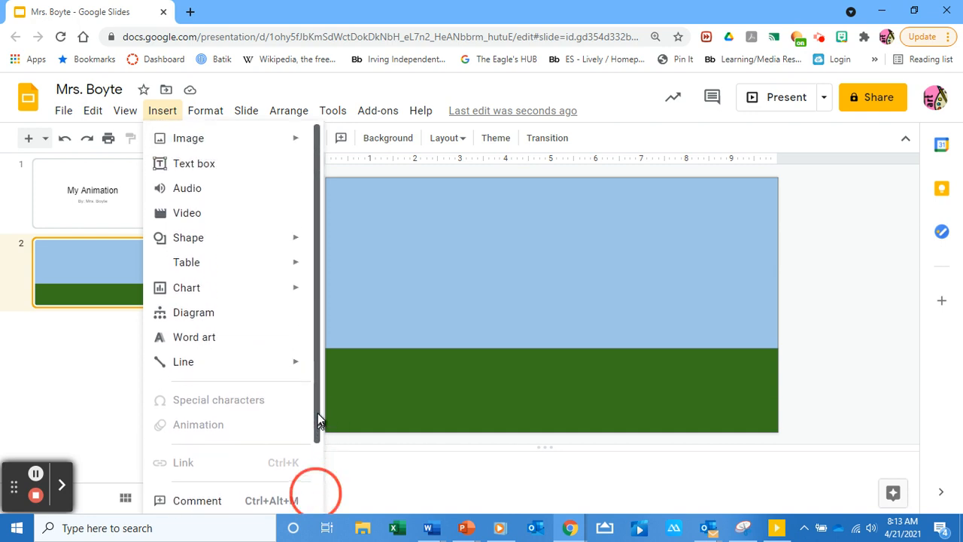
{"action": "left_click", "coordinate": [93, 273]}
{"action": "right_click", "coordinate": [92, 273]}
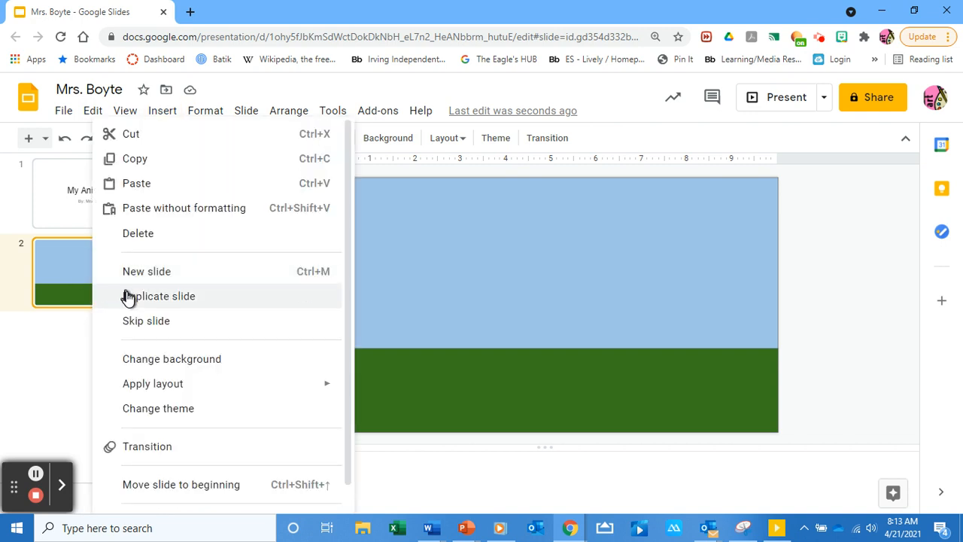
{"action": "left_click", "coordinate": [158, 298]}
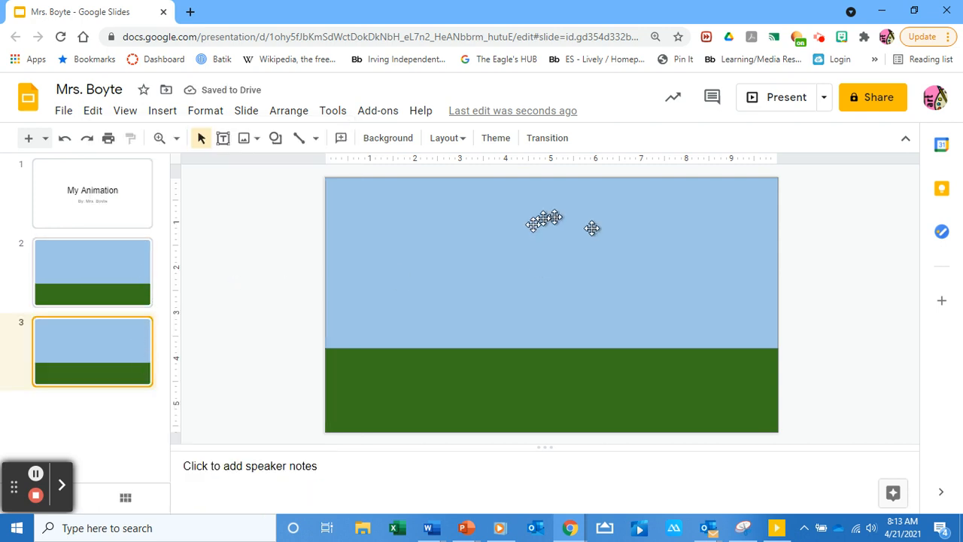
{"action": "left_click", "coordinate": [108, 299]}
{"action": "left_click", "coordinate": [108, 343]}
{"action": "left_click", "coordinate": [112, 285]}
{"action": "left_click", "coordinate": [107, 346]}
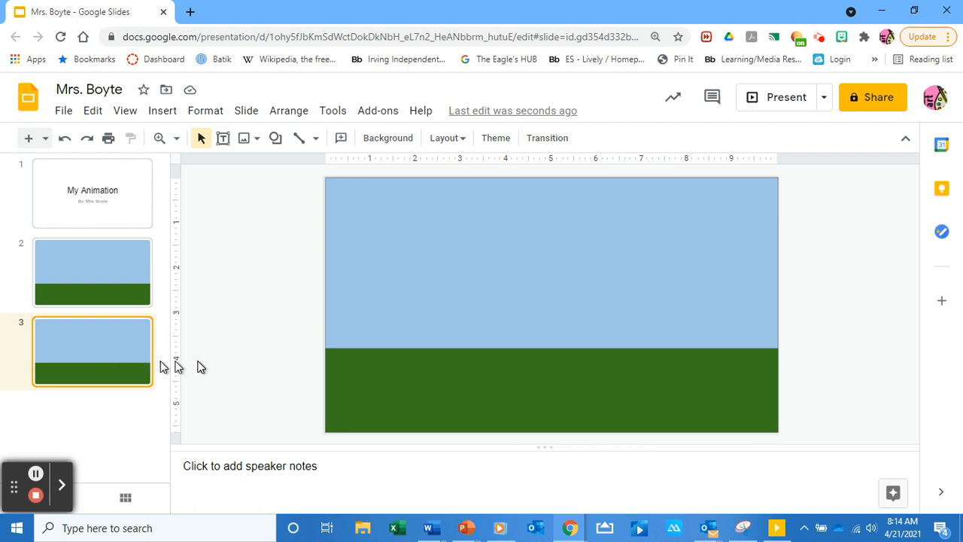
- Search the web for images of "flying bird transparent background" to insert on slide 3
{"action": "left_click", "coordinate": [162, 113]}
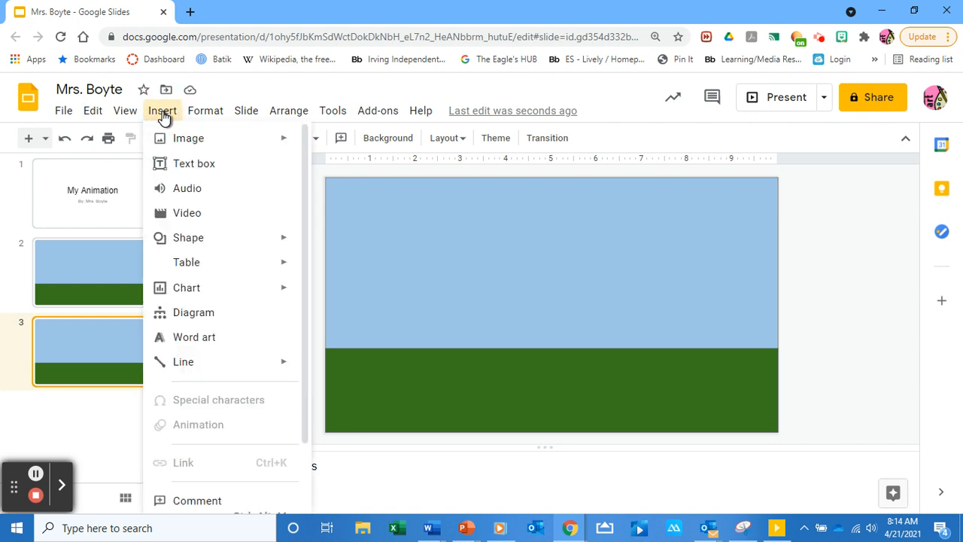
{"action": "mouse_move", "coordinate": [178, 143]}
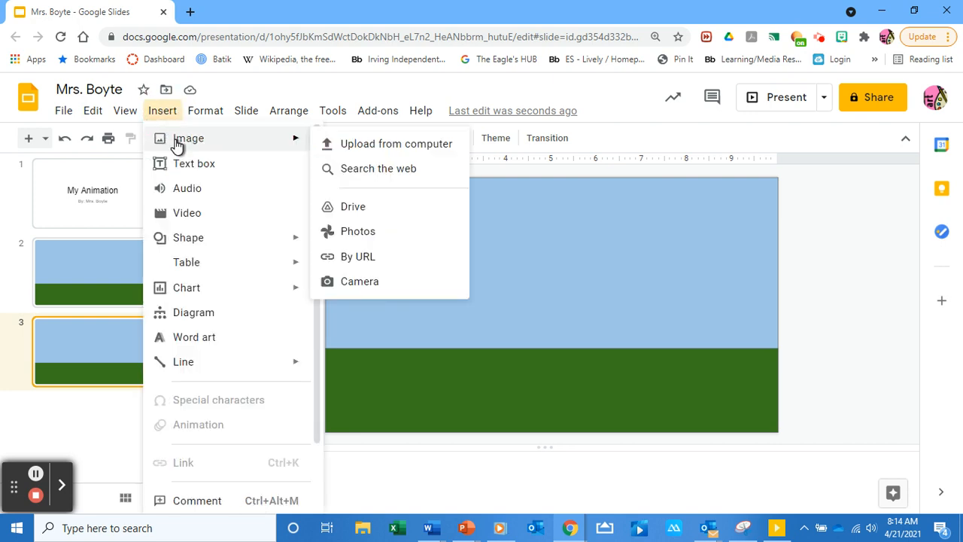
{"action": "left_click", "coordinate": [362, 171]}
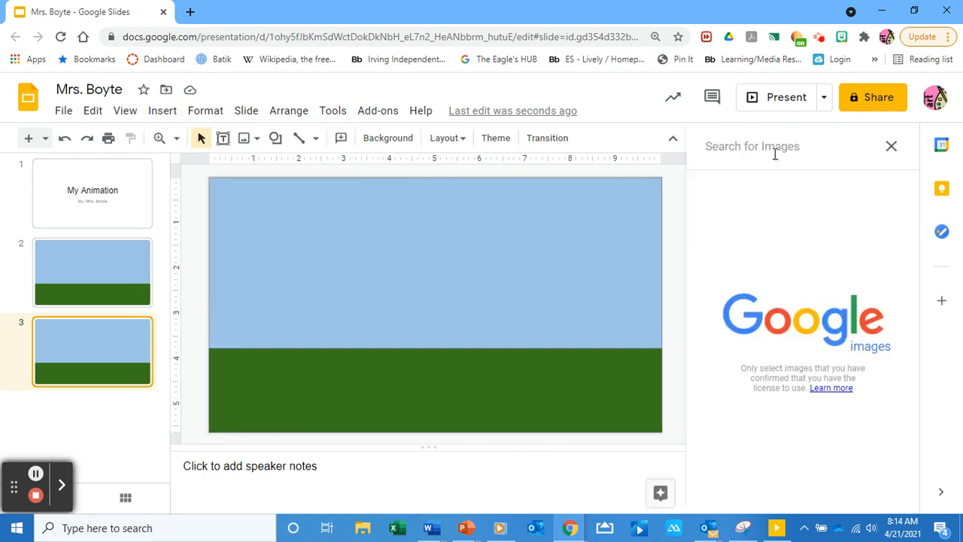
{"action": "type", "text": "fly"}
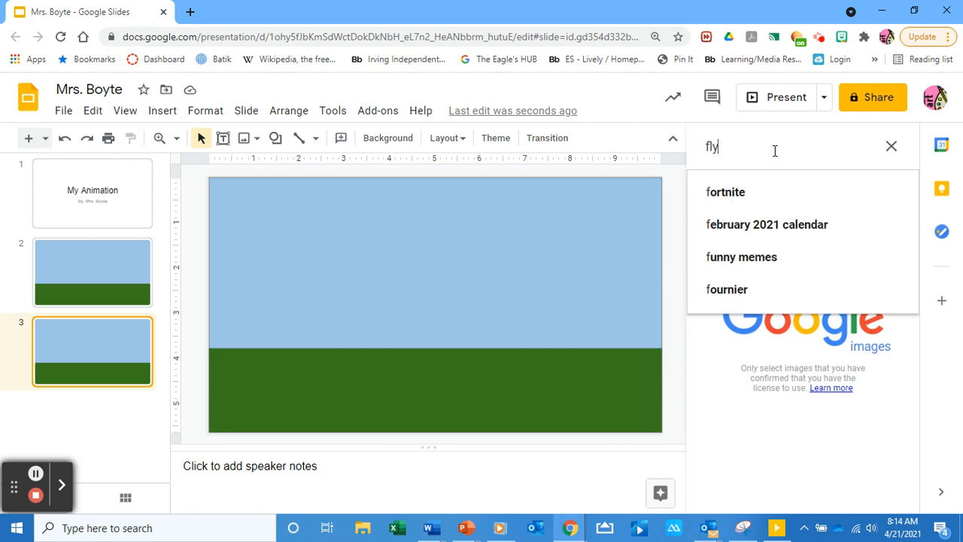
{"action": "type", "text": "ing bird"}
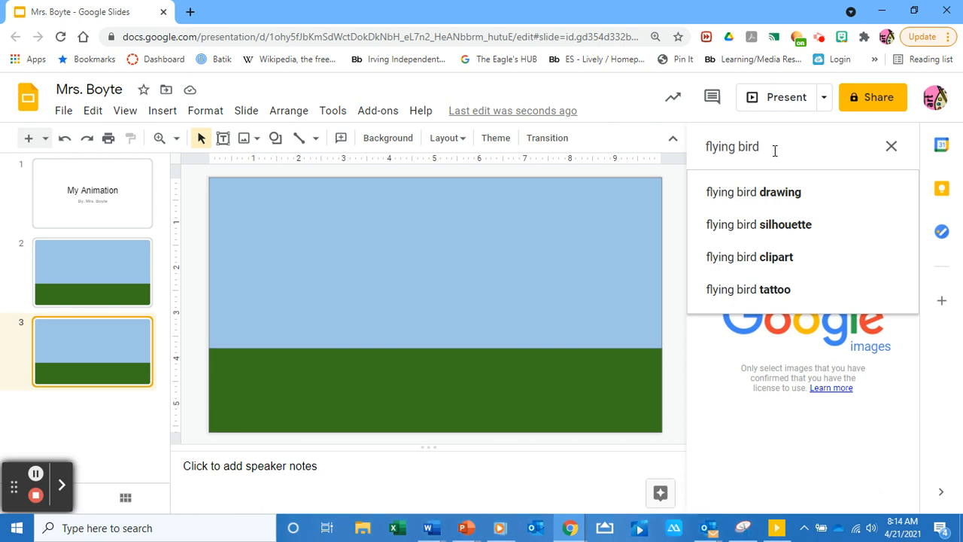
{"action": "type", "text": "tran"}
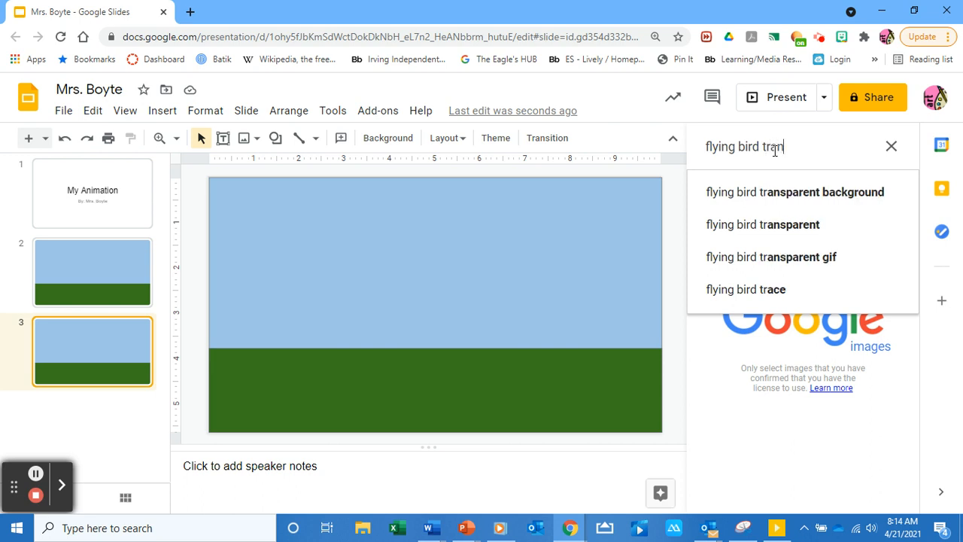
{"action": "type", "text": "spare"}
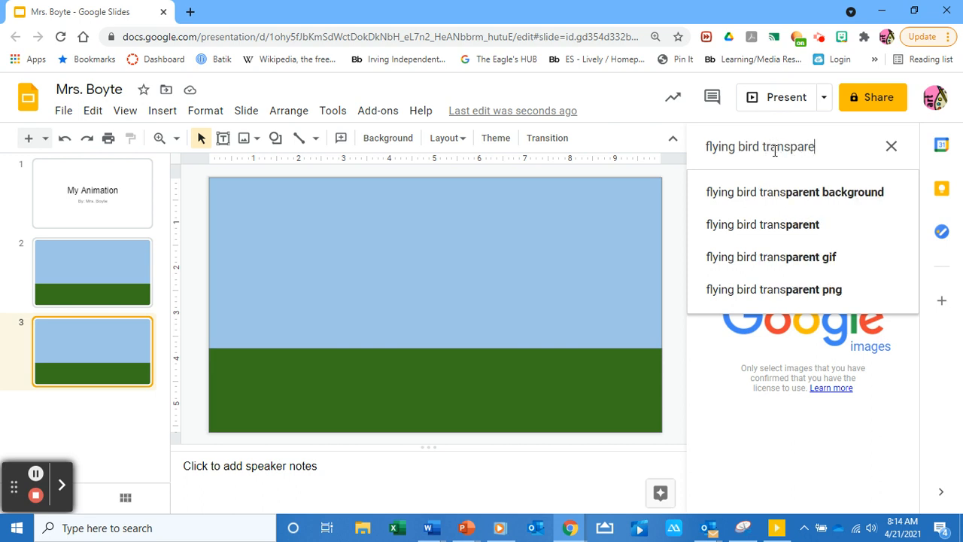
{"action": "type", "text": "nt"}
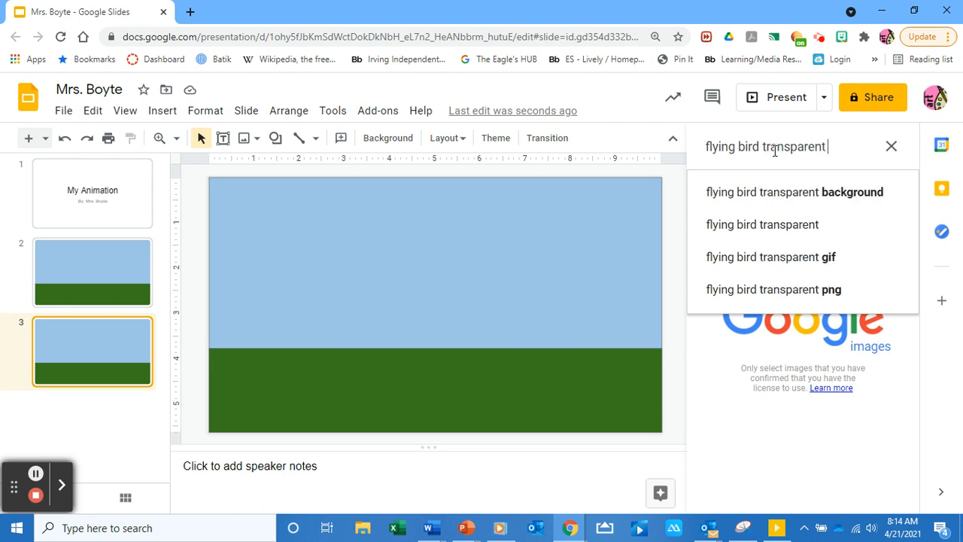
{"action": "type", "text": " background"}
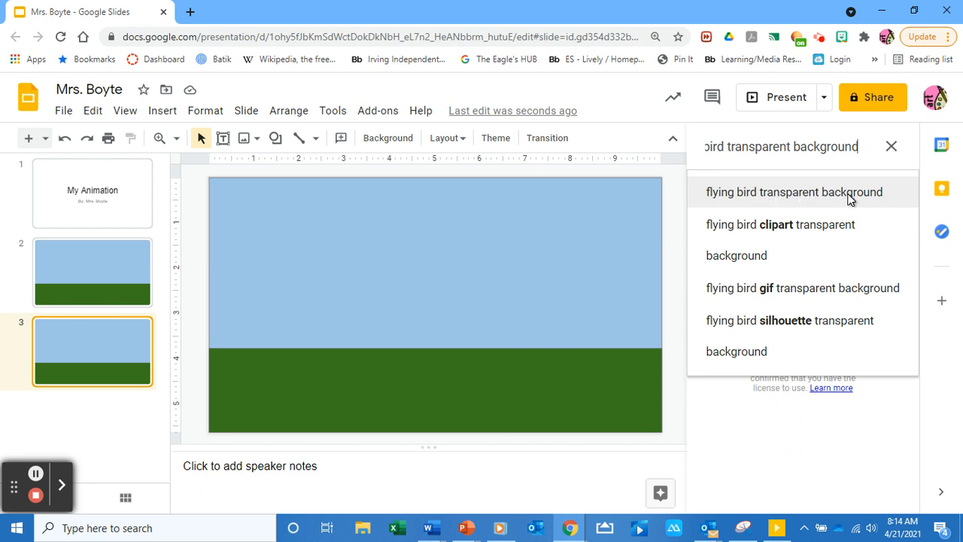
{"action": "left_click", "coordinate": [803, 194]}
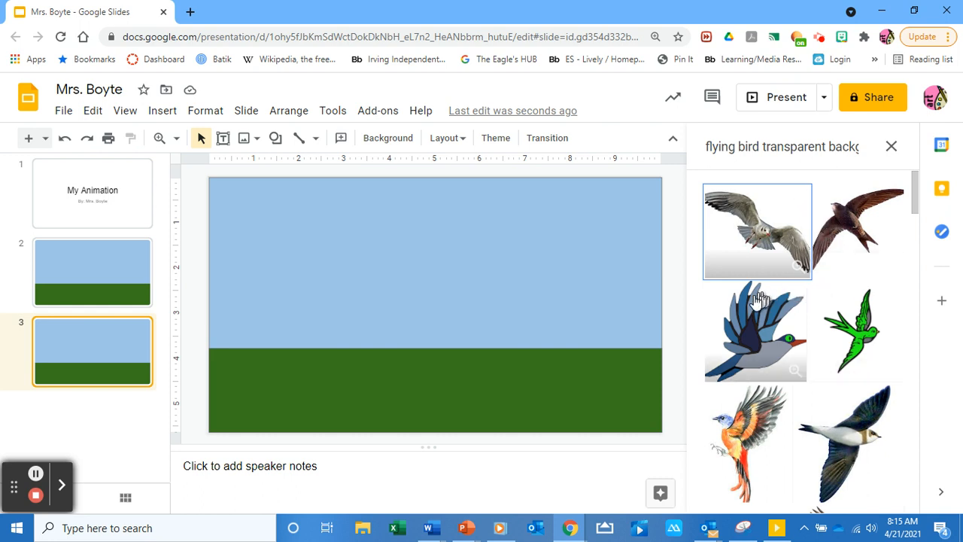
- Insert the purple flying bird with the yellow beak on slide 3 and shrink it to about 1.6 inches wide
{"action": "left_click_drag", "start_coordinate": [916, 197], "coordinate": [924, 295]}
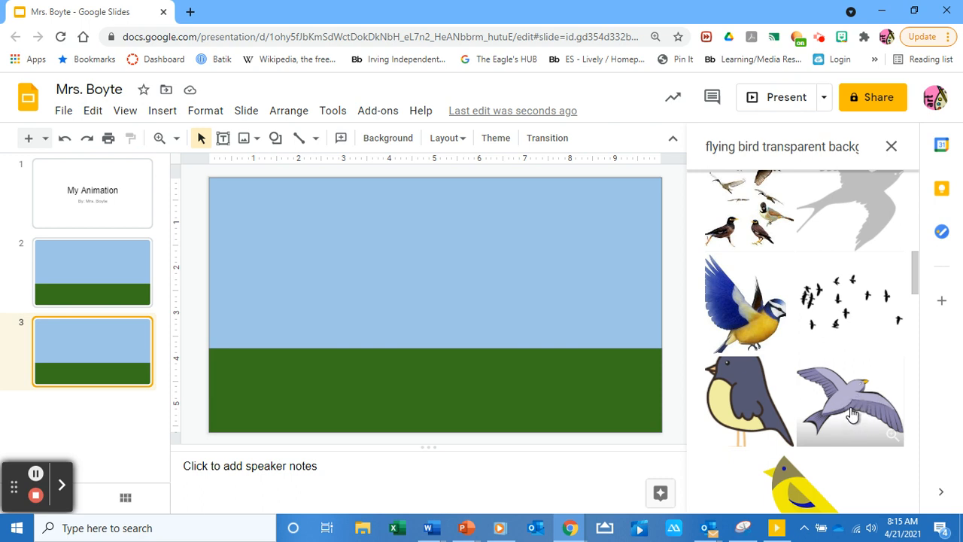
{"action": "double_click", "coordinate": [852, 415]}
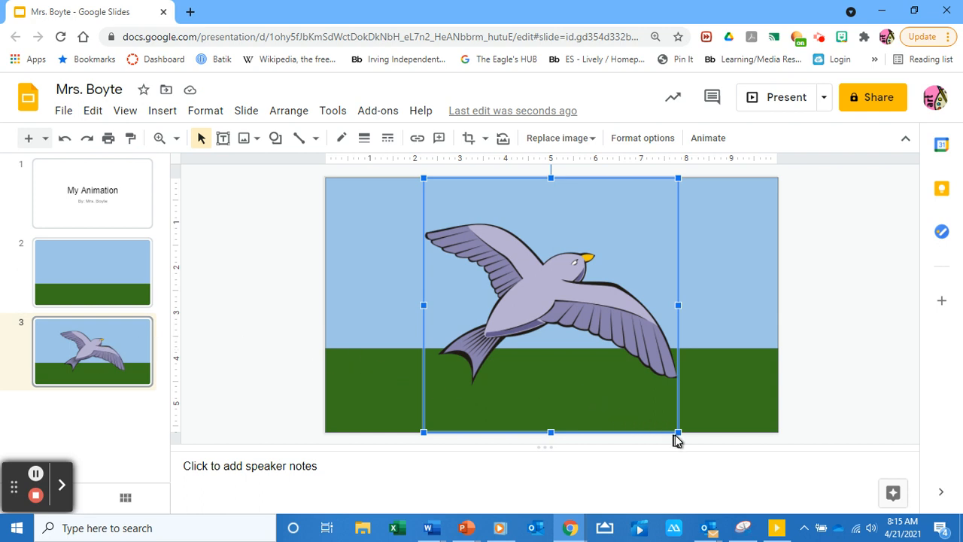
{"action": "left_click_drag", "start_coordinate": [677, 433], "coordinate": [468, 257]}
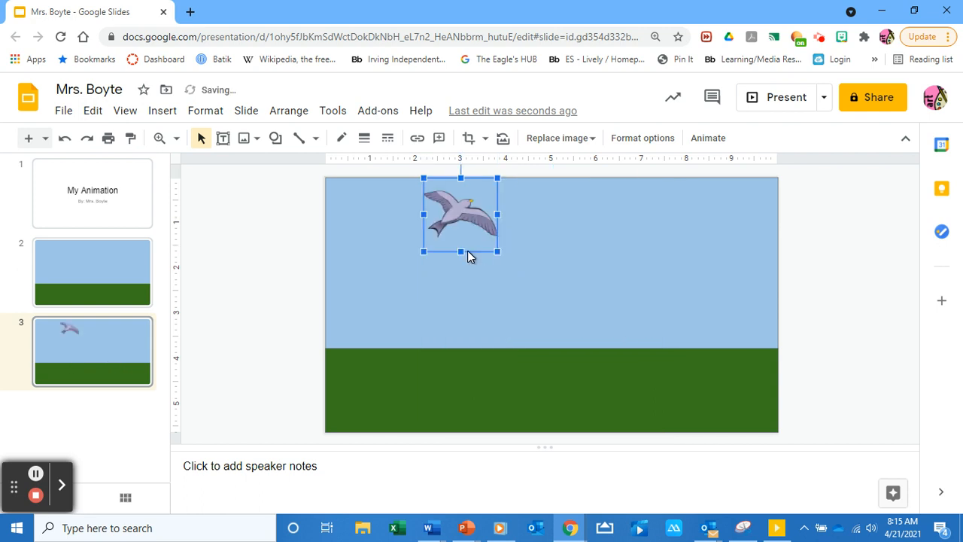
- Move the bird just outside the slide's left edge, above ground level, and rotate it about 20 degrees clockwise
{"action": "left_click", "coordinate": [462, 220]}
{"action": "left_click_drag", "start_coordinate": [462, 220], "coordinate": [283, 293]}
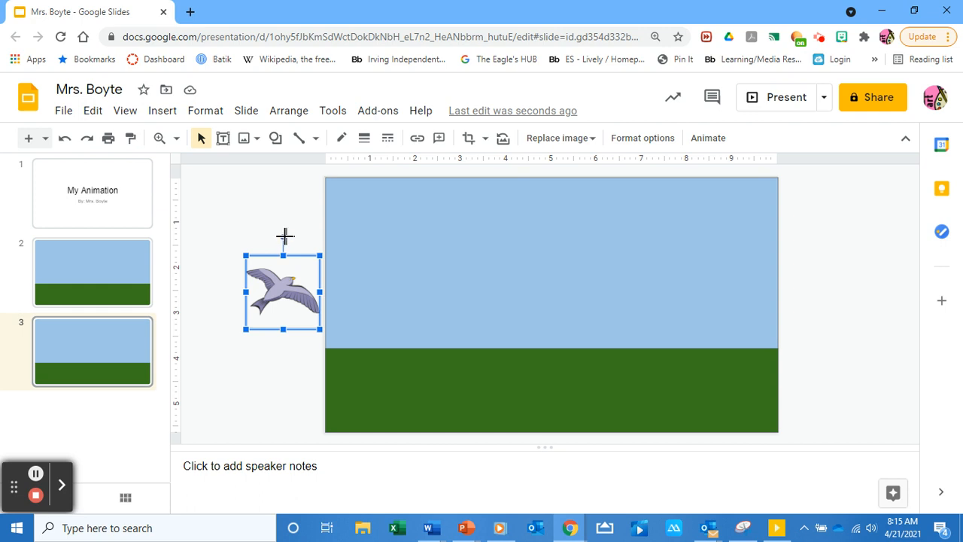
{"action": "left_click_drag", "start_coordinate": [282, 235], "coordinate": [304, 245]}
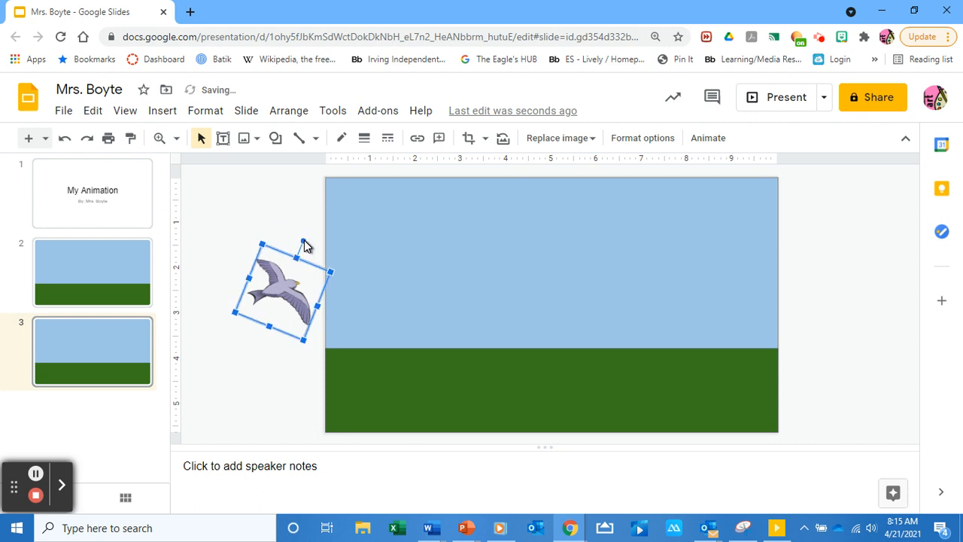
- Duplicate slide 3 and nudge the bird on the copy right about half an inch, so its wing just enters the slide
{"action": "right_click", "coordinate": [114, 349]}
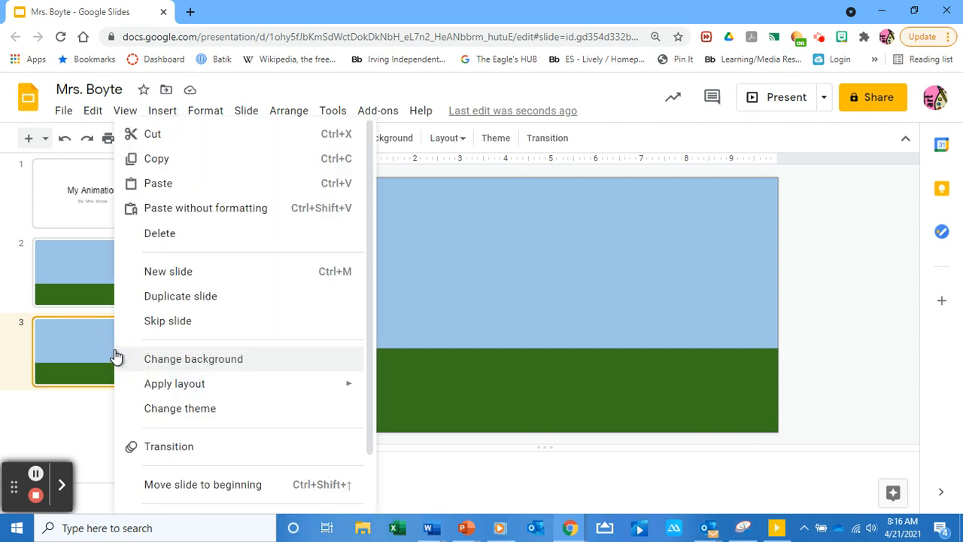
{"action": "left_click", "coordinate": [154, 298]}
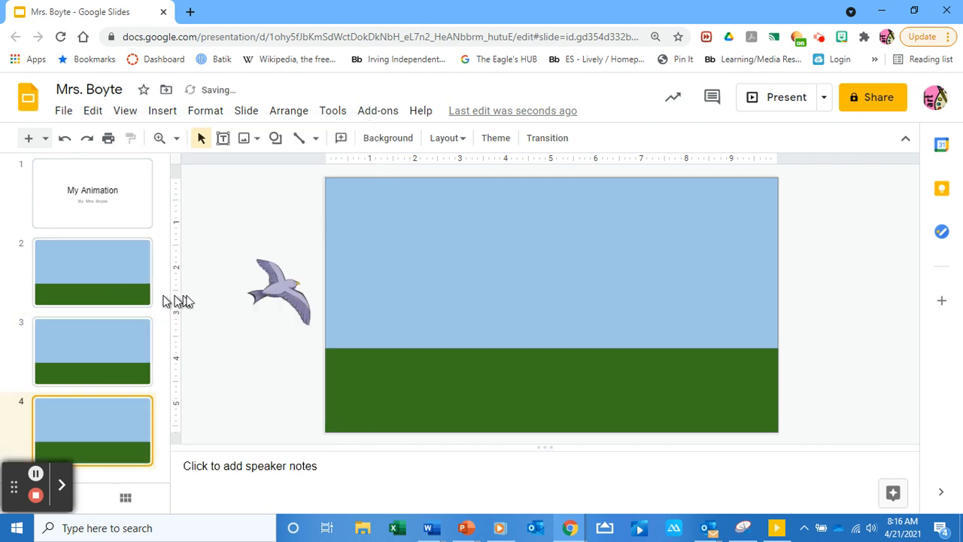
{"action": "left_click", "coordinate": [279, 288]}
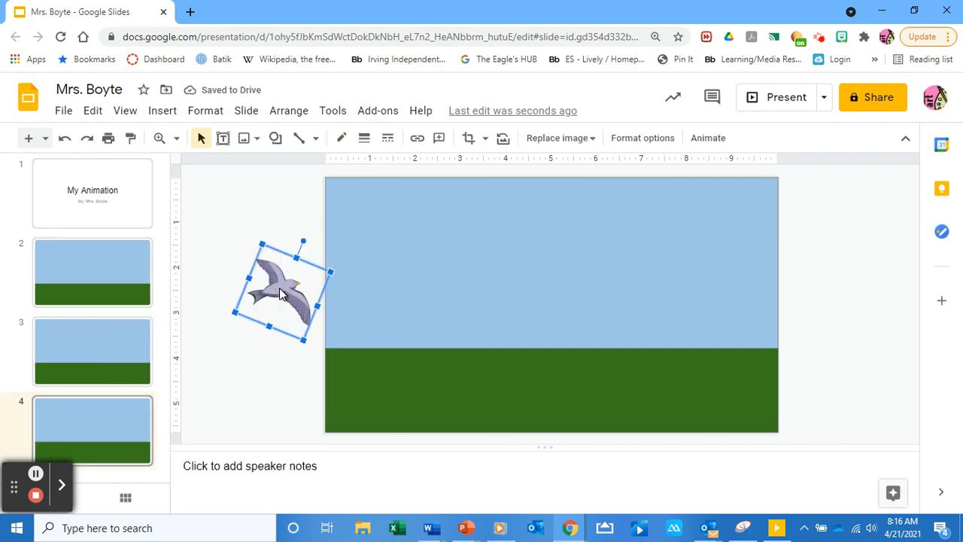
{"action": "key", "text": "Right"}
{"action": "key", "text": "Right"}
{"action": "key", "text": "Right"}
{"action": "key", "text": "Right"}
{"action": "key", "text": "Right"}
{"action": "key", "text": "Right"}
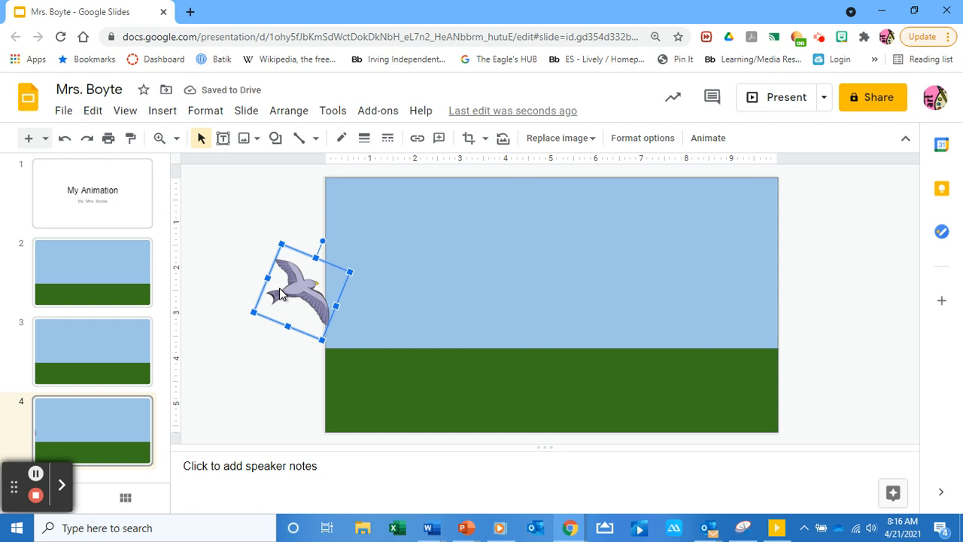
{"action": "key", "text": "Right"}
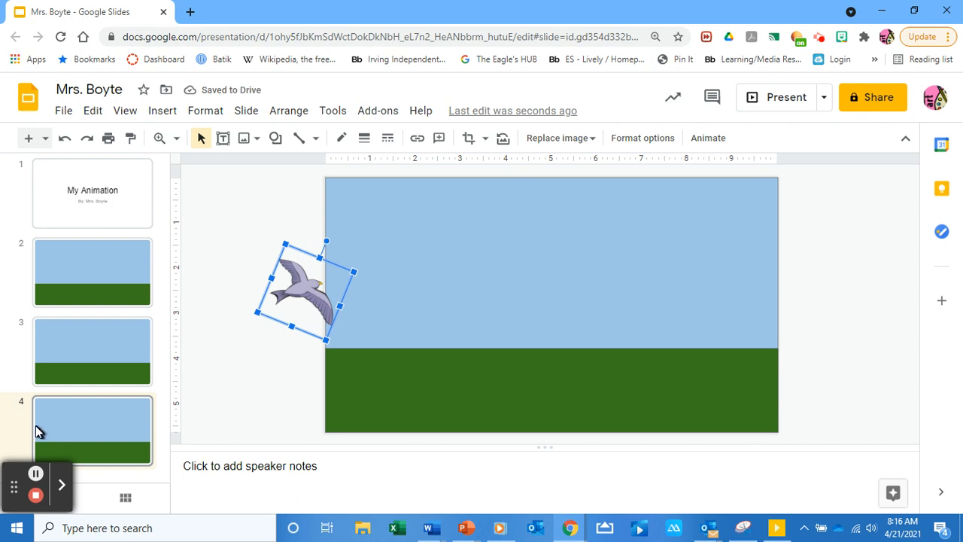
- Duplicate slide 4 and move the bird on the new slide 5 about a quarter inch further right
{"action": "right_click", "coordinate": [109, 426]}
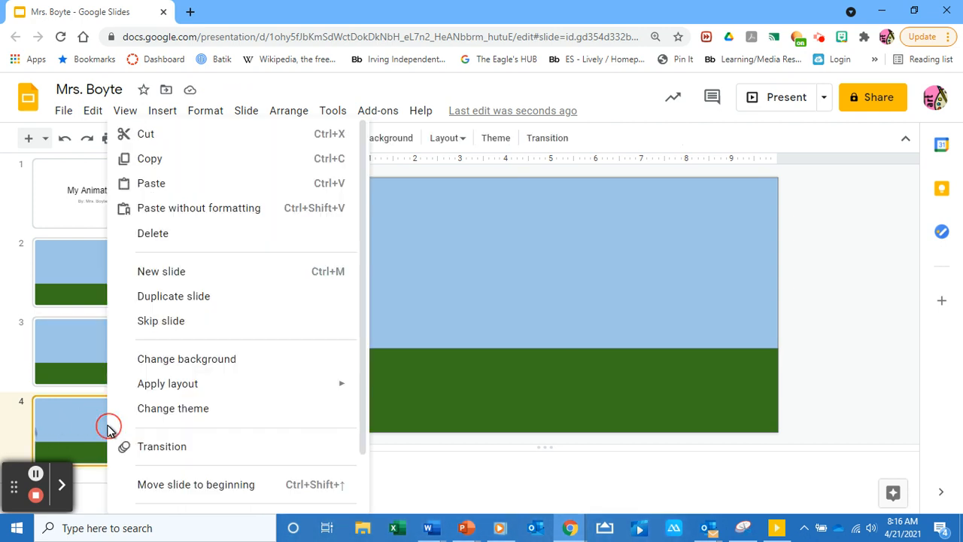
{"action": "left_click", "coordinate": [156, 302]}
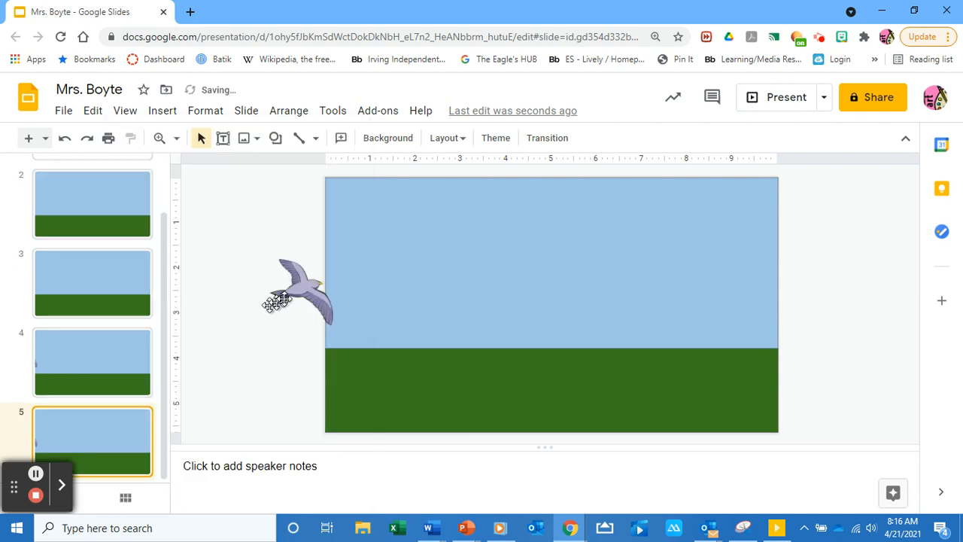
{"action": "left_click", "coordinate": [298, 290]}
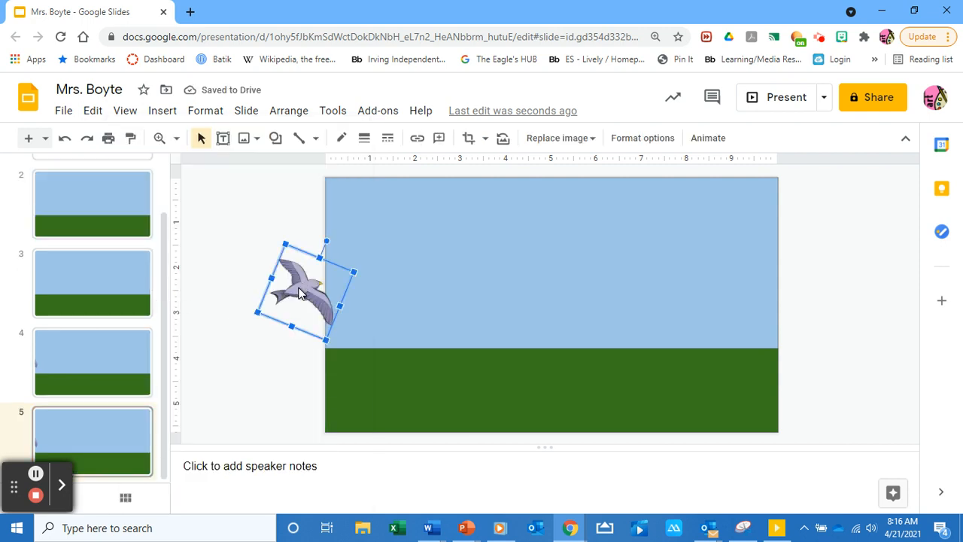
{"action": "left_click_drag", "start_coordinate": [298, 290], "coordinate": [309, 290]}
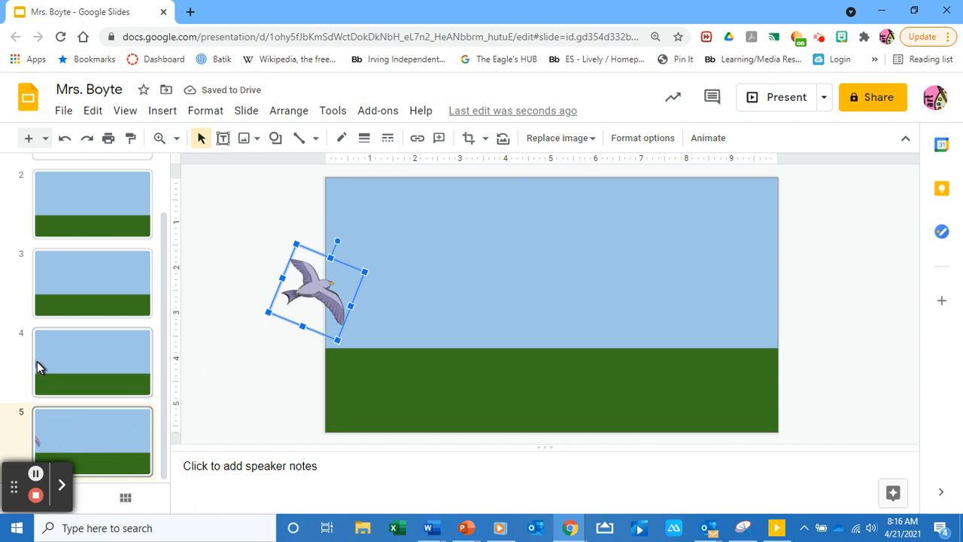
- Duplicate slide 5 and move the bird on the new slide 6 about a third of an inch further right
{"action": "right_click", "coordinate": [91, 437]}
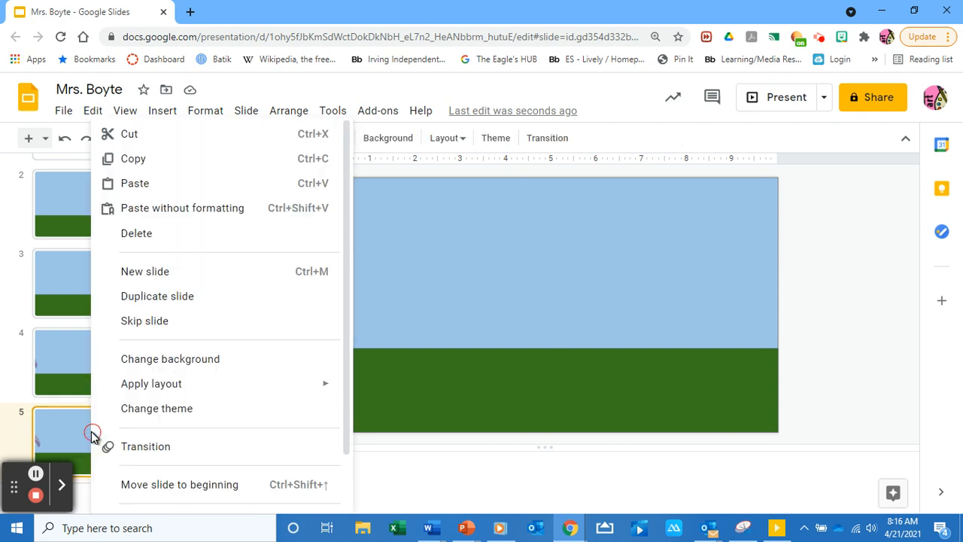
{"action": "left_click", "coordinate": [148, 303]}
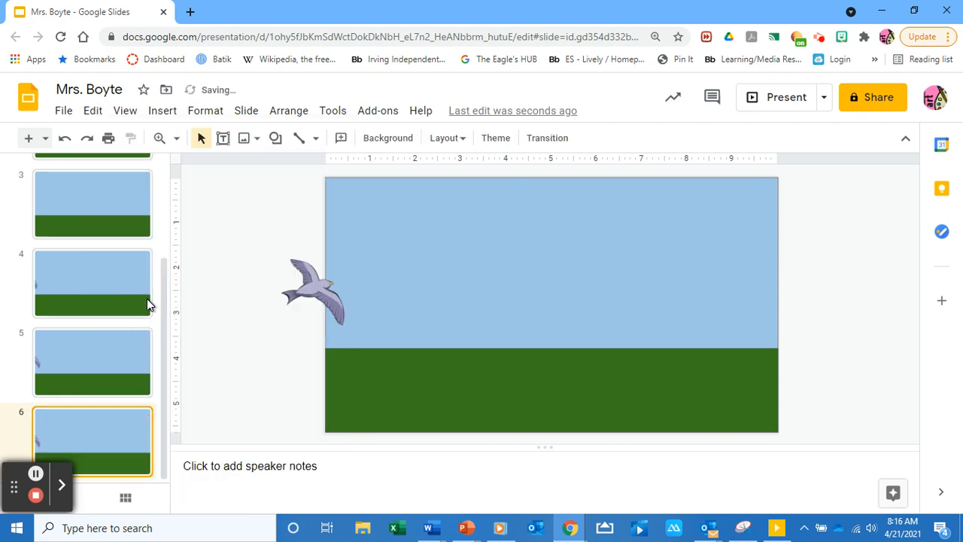
{"action": "left_click", "coordinate": [313, 286]}
{"action": "left_click_drag", "start_coordinate": [315, 294], "coordinate": [330, 293]}
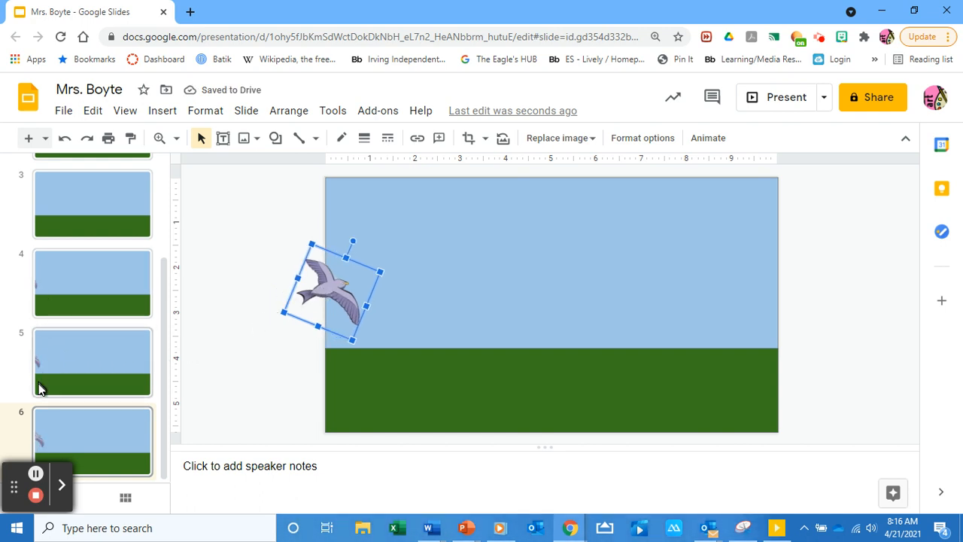
- Duplicate slide 6 and move the bird on the new slide 7 about a third of an inch further right
{"action": "right_click", "coordinate": [85, 447]}
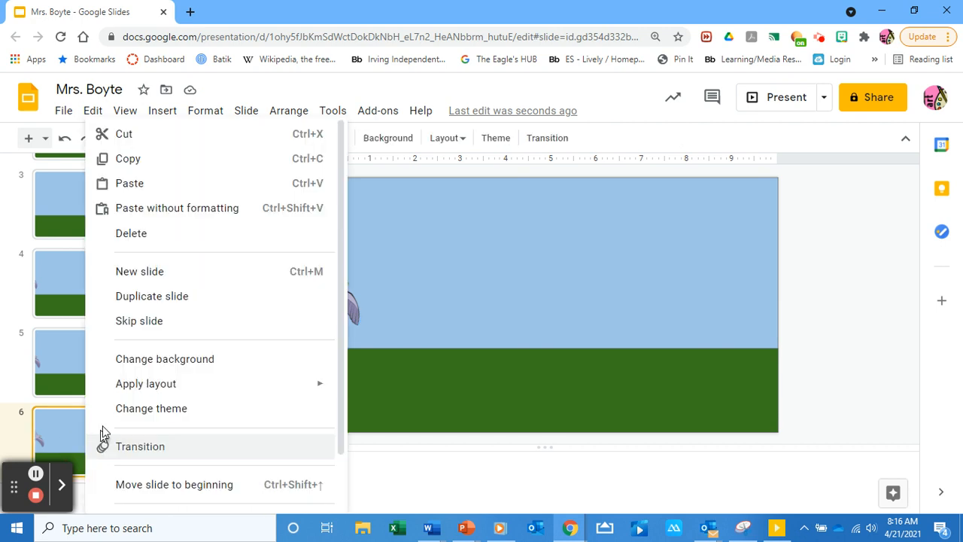
{"action": "left_click", "coordinate": [146, 296]}
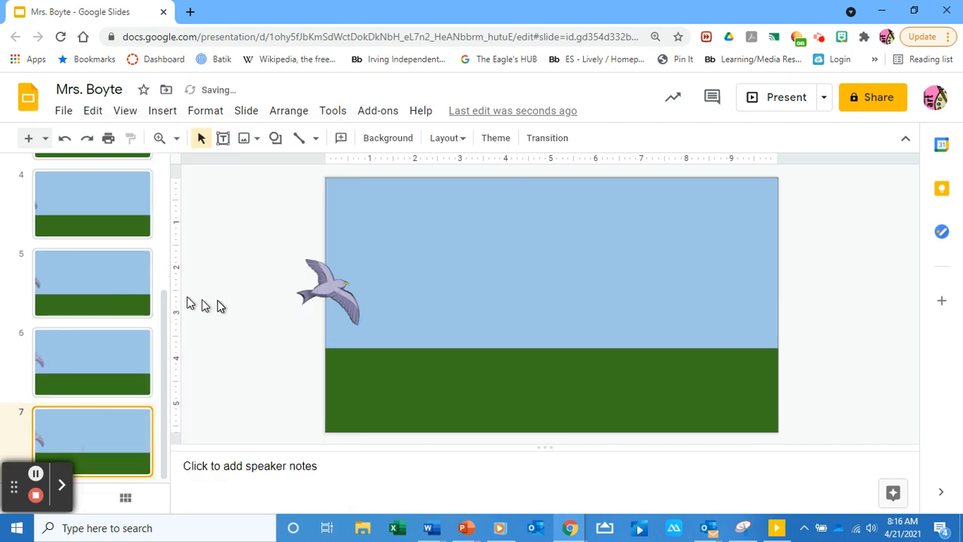
{"action": "left_click", "coordinate": [332, 292]}
{"action": "key", "text": "Right"}
{"action": "key", "text": "Right"}
{"action": "key", "text": "Right"}
{"action": "key", "text": "Right"}
{"action": "key", "text": "Right"}
{"action": "key", "text": "Right"}
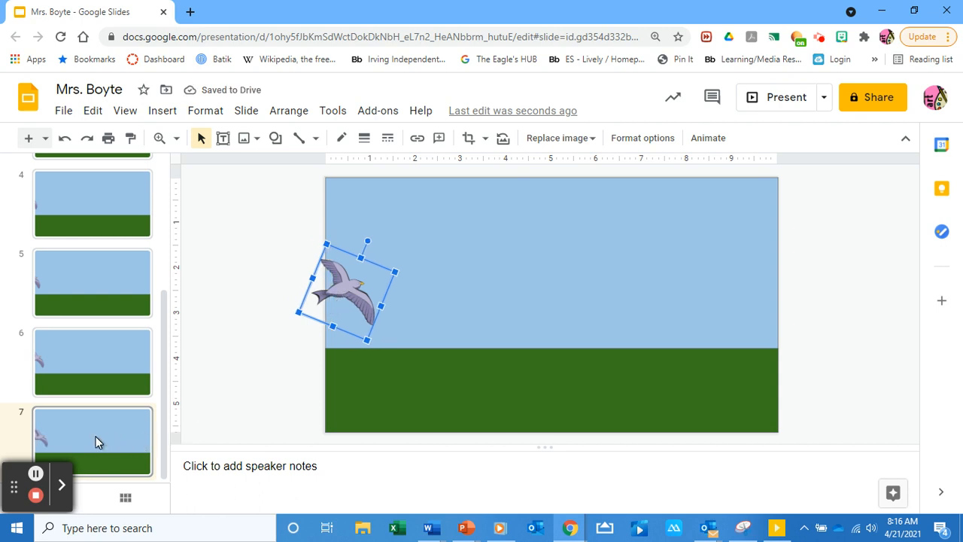
- Duplicate slide 7 and move the bird on the new slide 8 about a quarter inch further right
{"action": "right_click", "coordinate": [96, 436]}
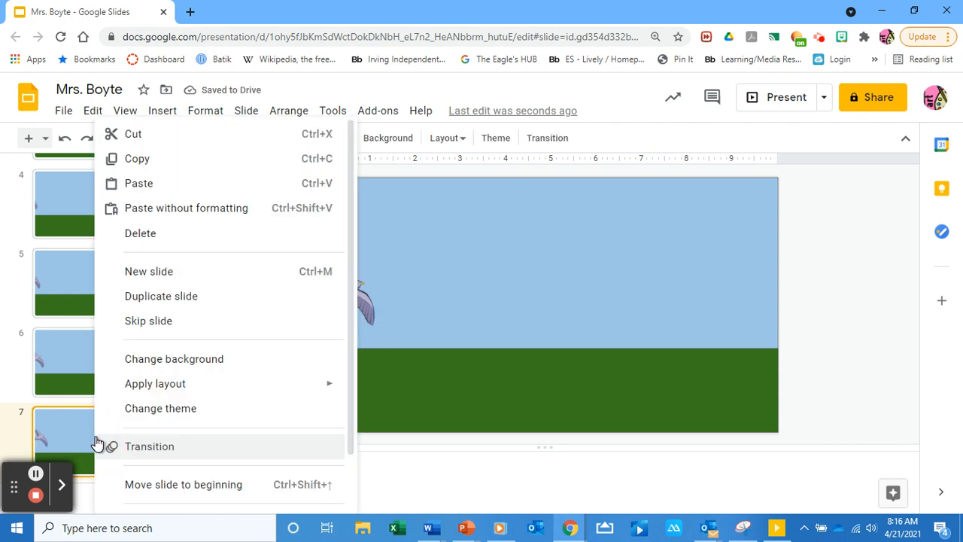
{"action": "left_click", "coordinate": [156, 299]}
{"action": "left_click", "coordinate": [363, 277]}
{"action": "left_click_drag", "start_coordinate": [362, 277], "coordinate": [375, 277]}
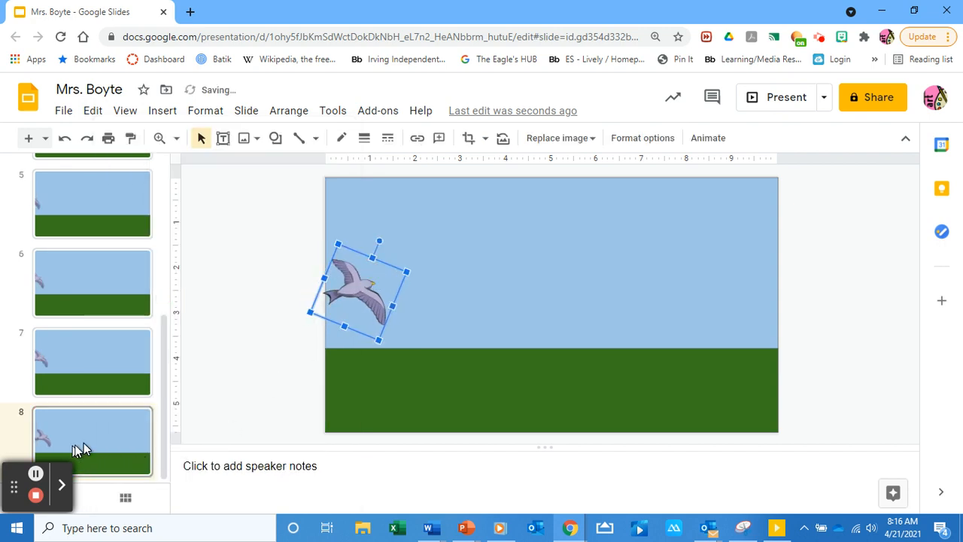
- Duplicate slide 8 and move the bird on the new slide 9 about a quarter inch further right
{"action": "right_click", "coordinate": [89, 444]}
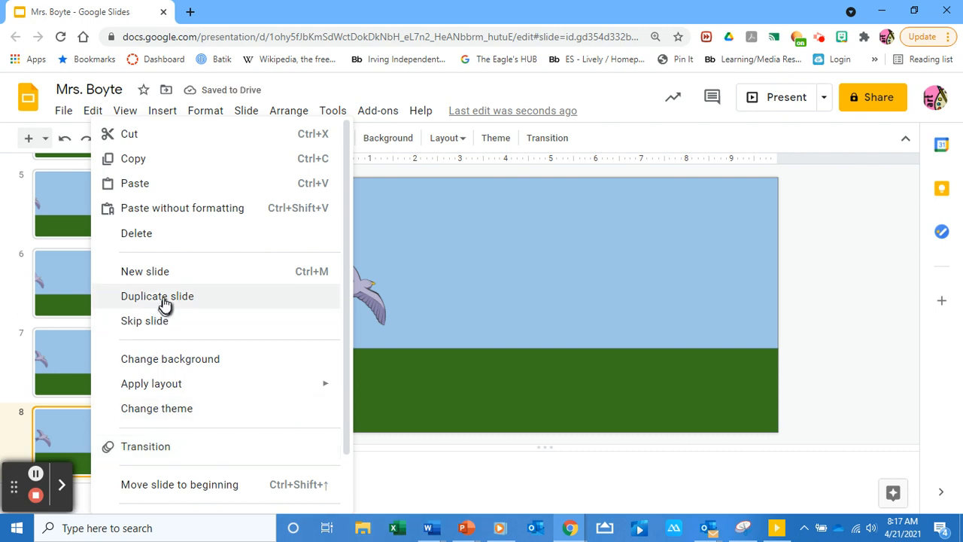
{"action": "left_click", "coordinate": [164, 300]}
{"action": "left_click", "coordinate": [361, 289]}
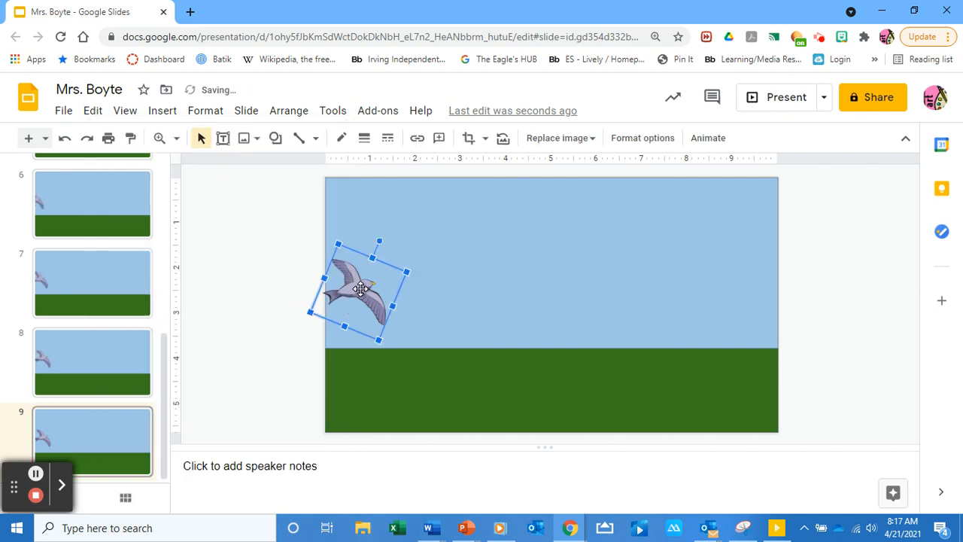
{"action": "key", "text": "Right"}
{"action": "key", "text": "Right"}
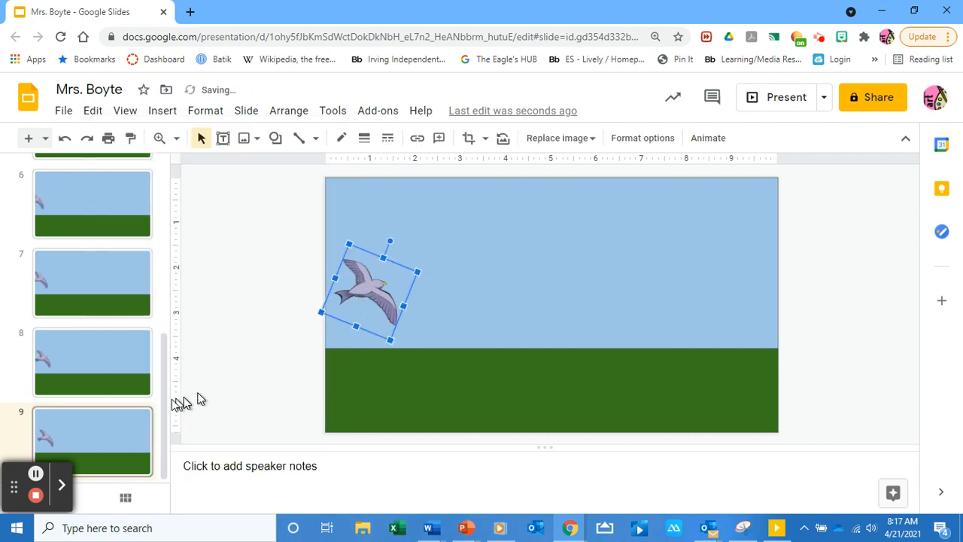
- Duplicate slide 9 and move the bird on the new slide 10 about a quarter inch further right
{"action": "right_click", "coordinate": [118, 422]}
{"action": "left_click", "coordinate": [150, 299]}
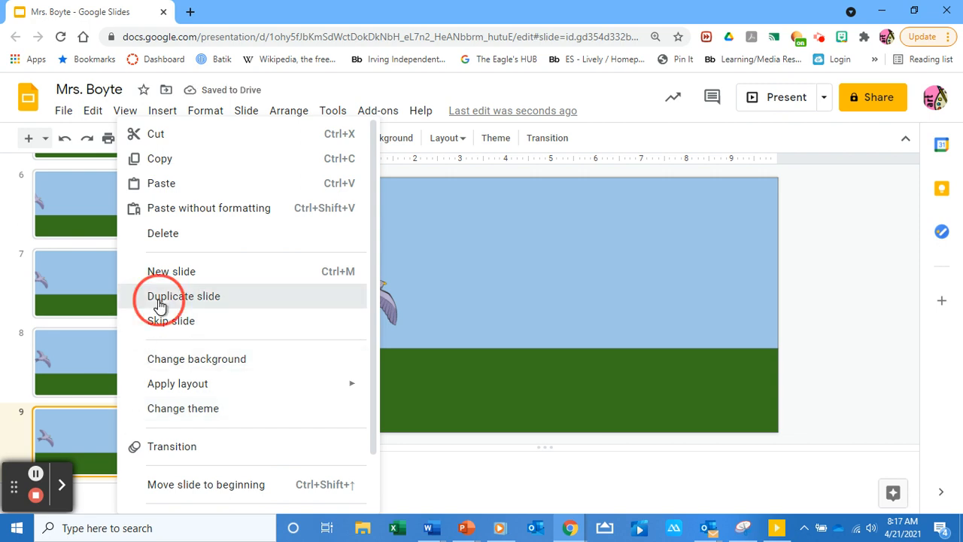
{"action": "left_click", "coordinate": [369, 281]}
{"action": "key", "text": "Right"}
{"action": "key", "text": "Right"}
{"action": "key", "text": "Right"}
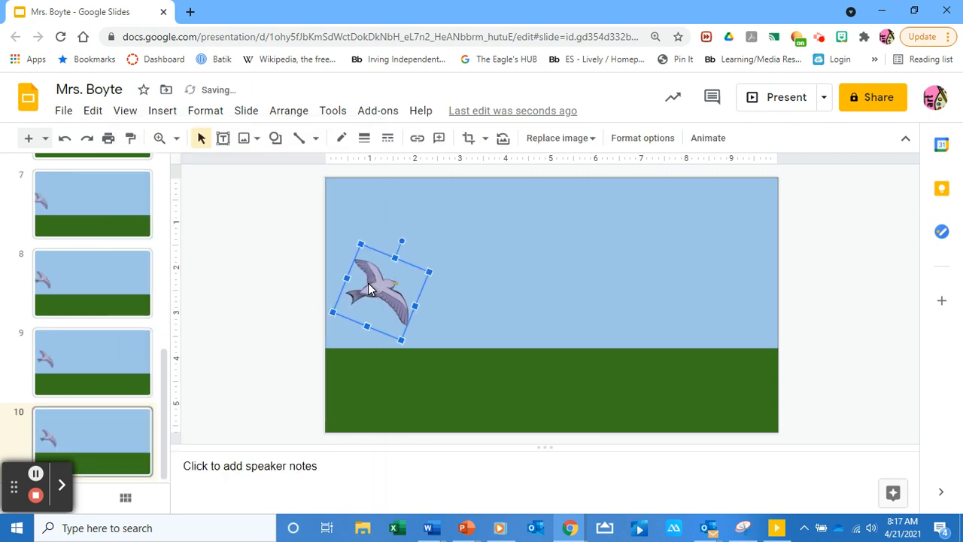
- Duplicate slide 10 and move the bird on the new slide 11 about a quarter inch further right
{"action": "right_click", "coordinate": [100, 434]}
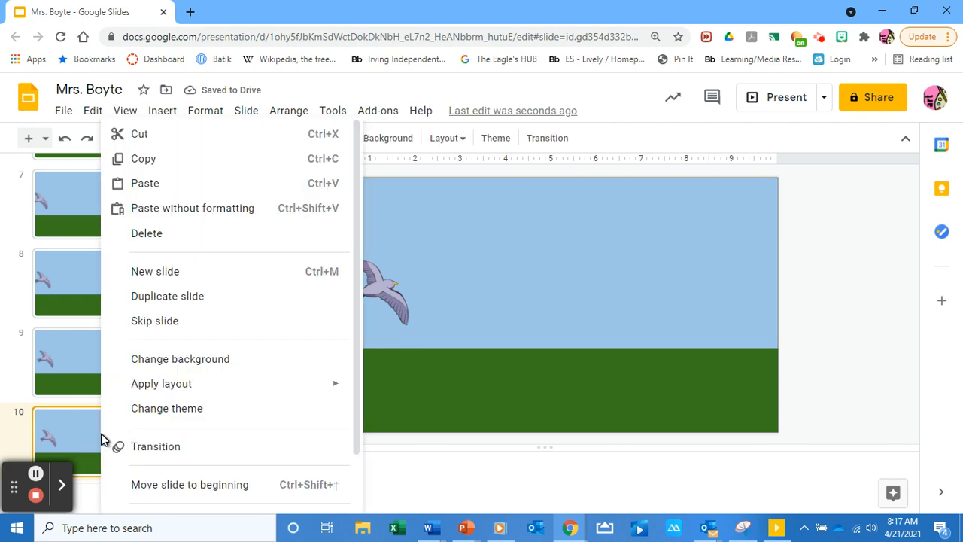
{"action": "left_click", "coordinate": [170, 301]}
{"action": "left_click", "coordinate": [380, 286]}
{"action": "key", "text": "Right"}
{"action": "key", "text": "Right"}
{"action": "key", "text": "Right"}
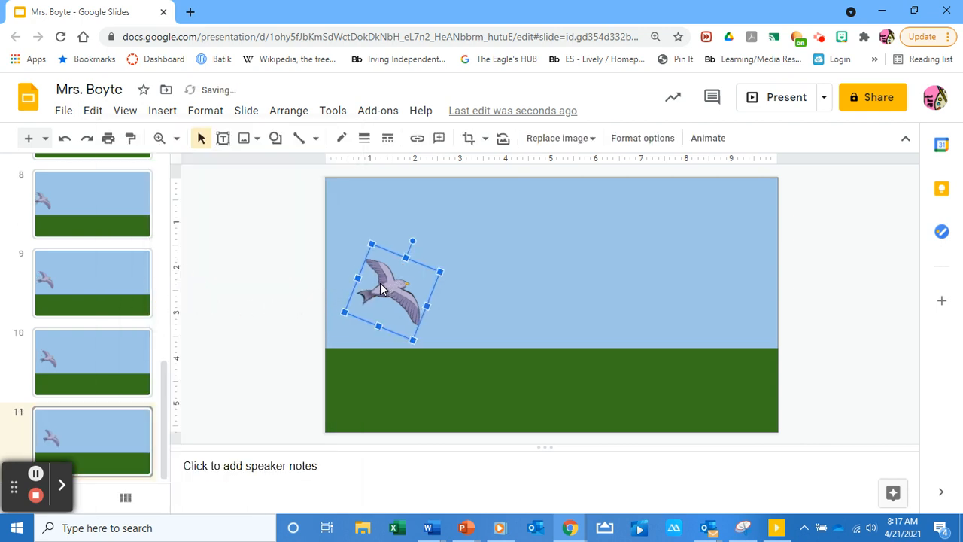
- Duplicate slide 11 and move the bird on the new slide 12 about a quarter inch further right
{"action": "right_click", "coordinate": [128, 430]}
{"action": "left_click", "coordinate": [197, 298]}
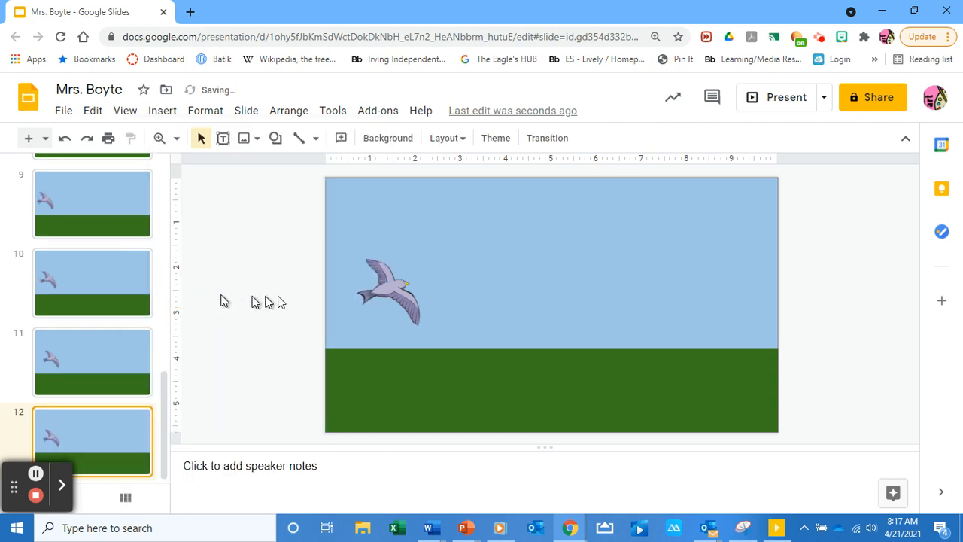
{"action": "left_click", "coordinate": [385, 287]}
{"action": "key", "text": "Right"}
{"action": "key", "text": "Right"}
{"action": "key", "text": "Right"}
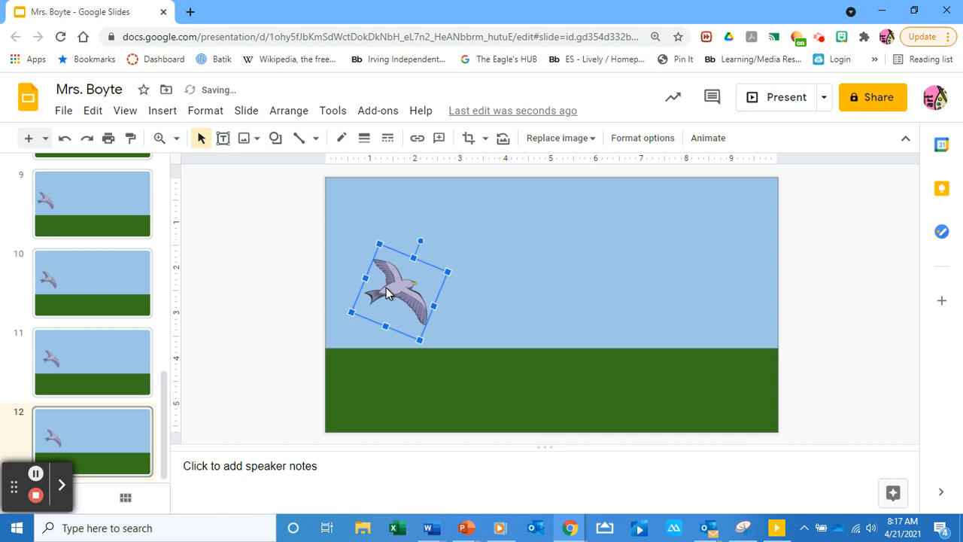
- Duplicate slide 12 and move the bird on the new slide 13 about a quarter inch further right
{"action": "right_click", "coordinate": [122, 413]}
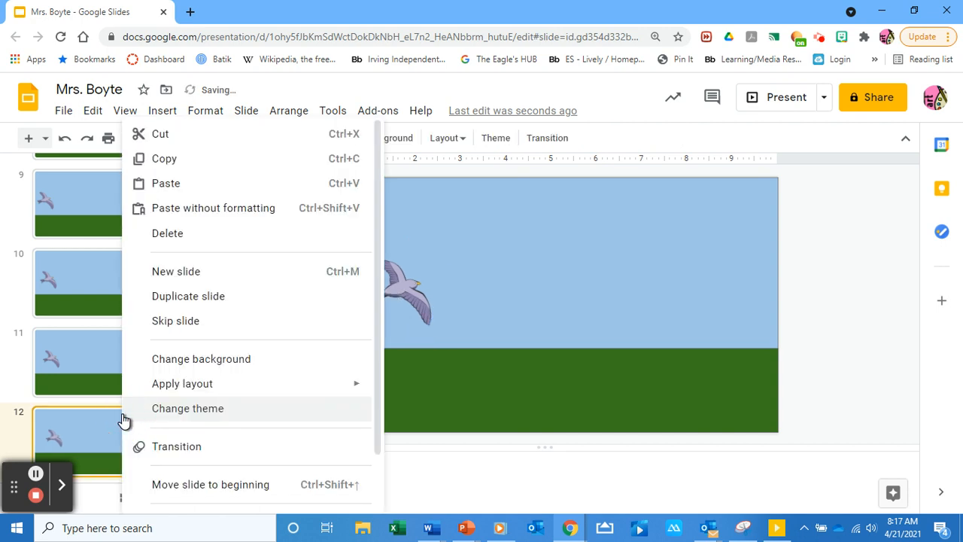
{"action": "left_click", "coordinate": [182, 299]}
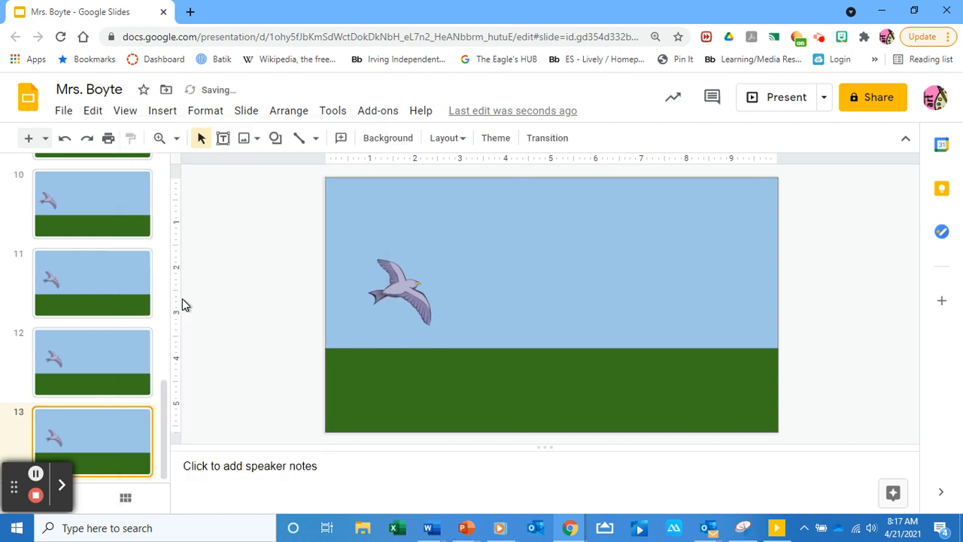
{"action": "left_click", "coordinate": [400, 294]}
{"action": "key", "text": "Right"}
{"action": "key", "text": "Right"}
{"action": "key", "text": "Right"}
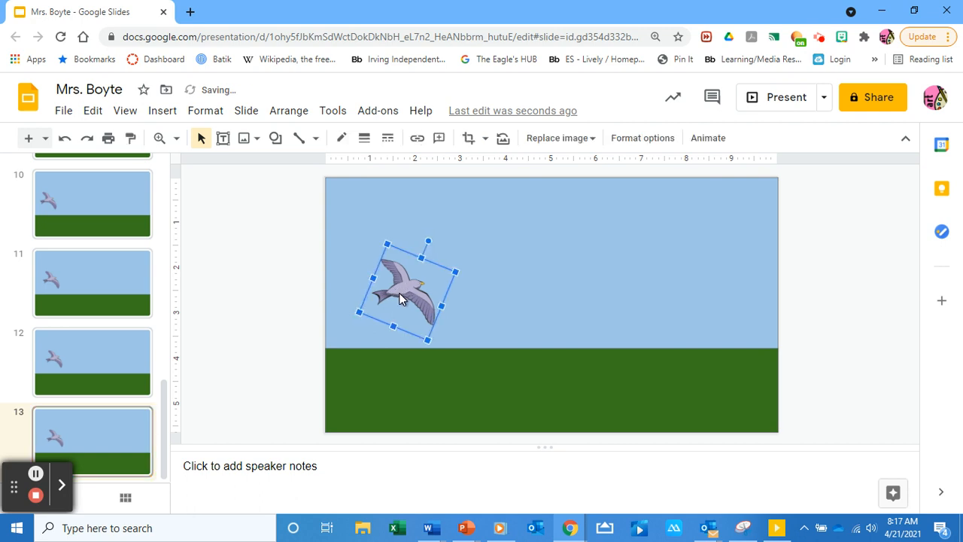
- Duplicate slide 13 and move the bird on the new slide 14 about a quarter inch further right
{"action": "right_click", "coordinate": [116, 428]}
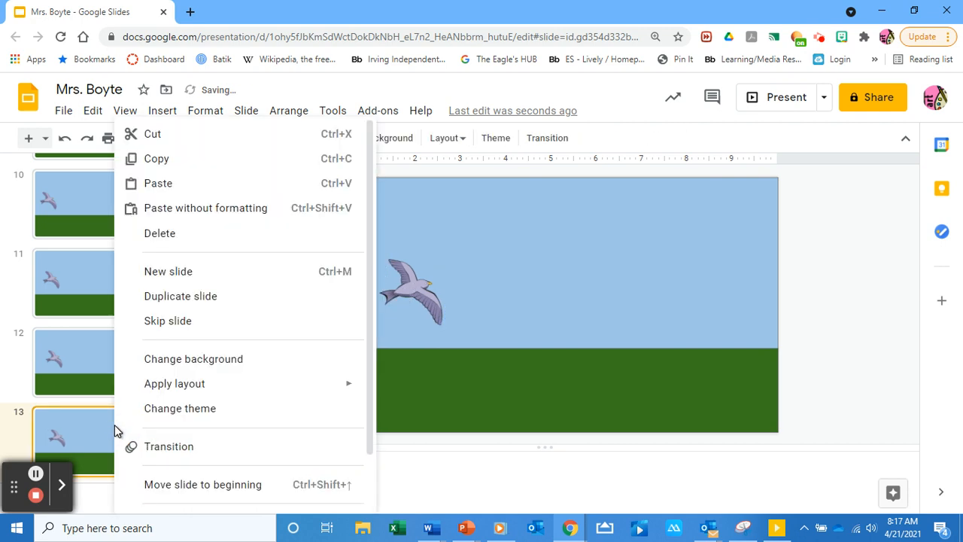
{"action": "left_click", "coordinate": [198, 296]}
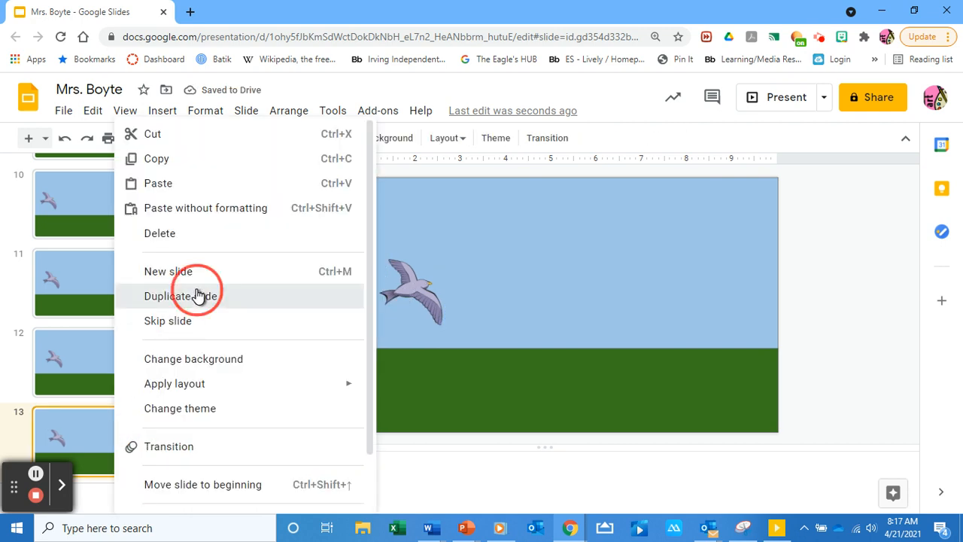
{"action": "left_click", "coordinate": [418, 292]}
{"action": "key", "text": "Right"}
{"action": "key", "text": "Right"}
{"action": "key", "text": "Right"}
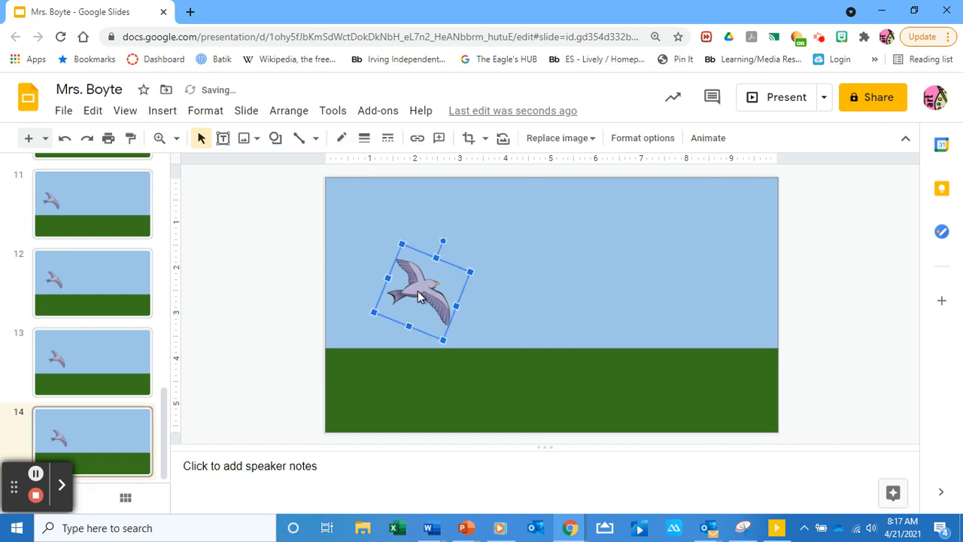
- Duplicate slide 14 and move the bird on the new slide 15 about a quarter inch further right
{"action": "right_click", "coordinate": [106, 445]}
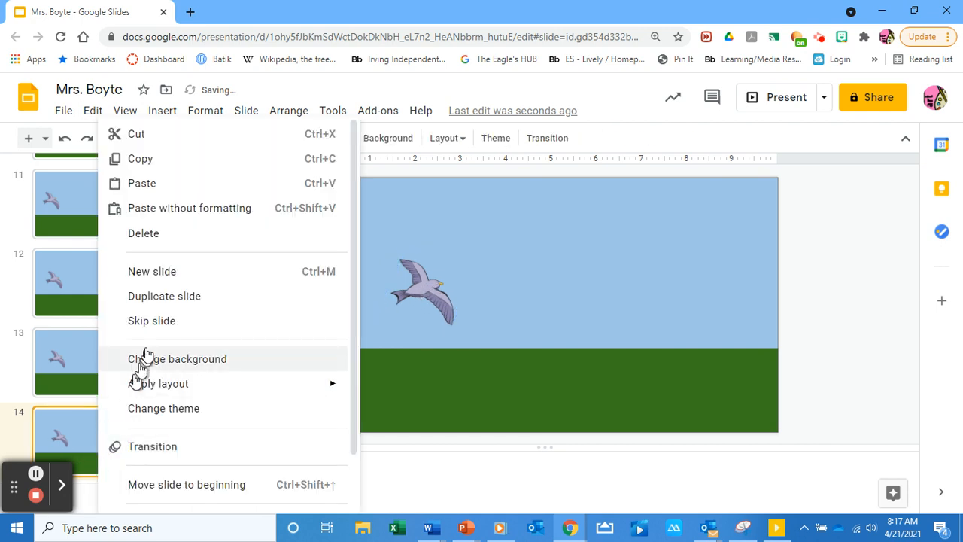
{"action": "left_click", "coordinate": [169, 298]}
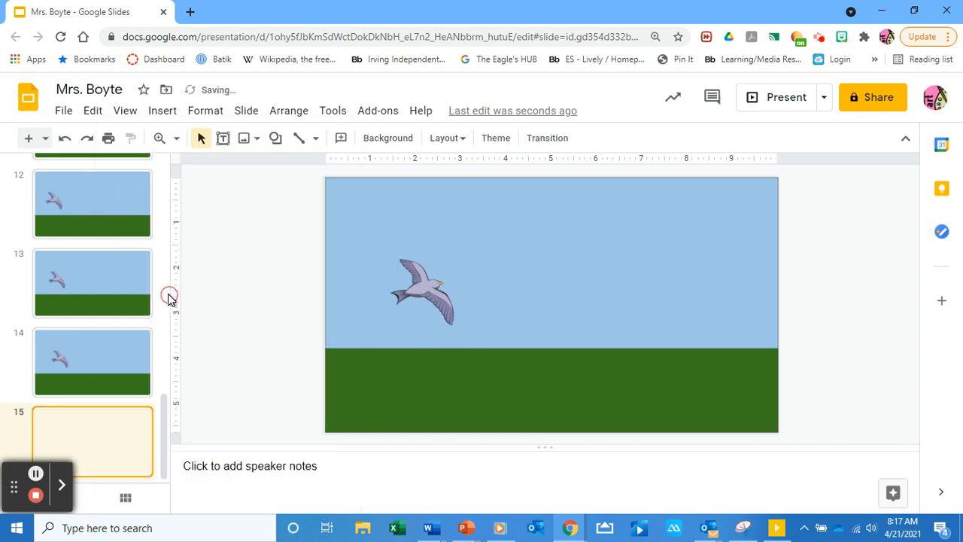
{"action": "left_click", "coordinate": [426, 295]}
{"action": "key", "text": "Right"}
{"action": "key", "text": "Right"}
{"action": "key", "text": "Right"}
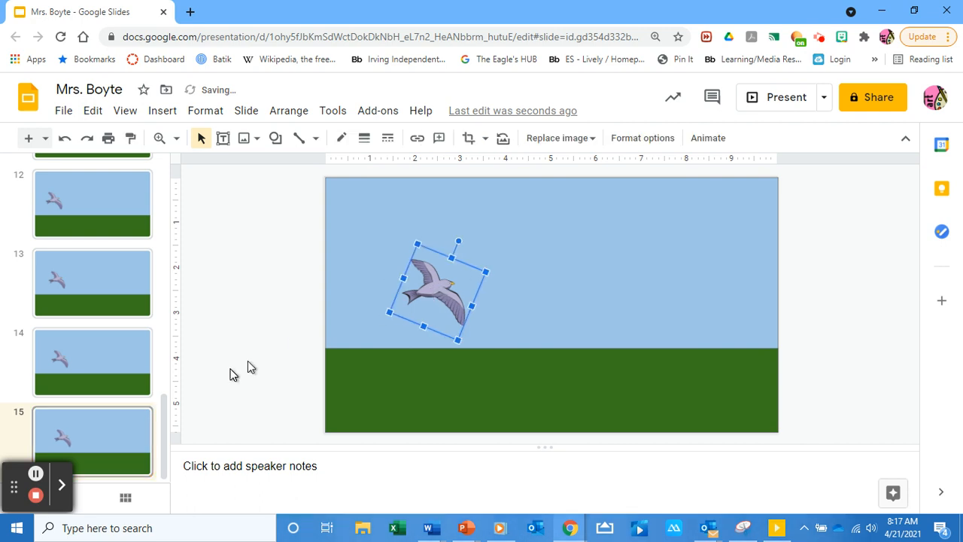
- Duplicate slide 15 and move the bird on the new slide 16 about a quarter inch further right
{"action": "right_click", "coordinate": [119, 425]}
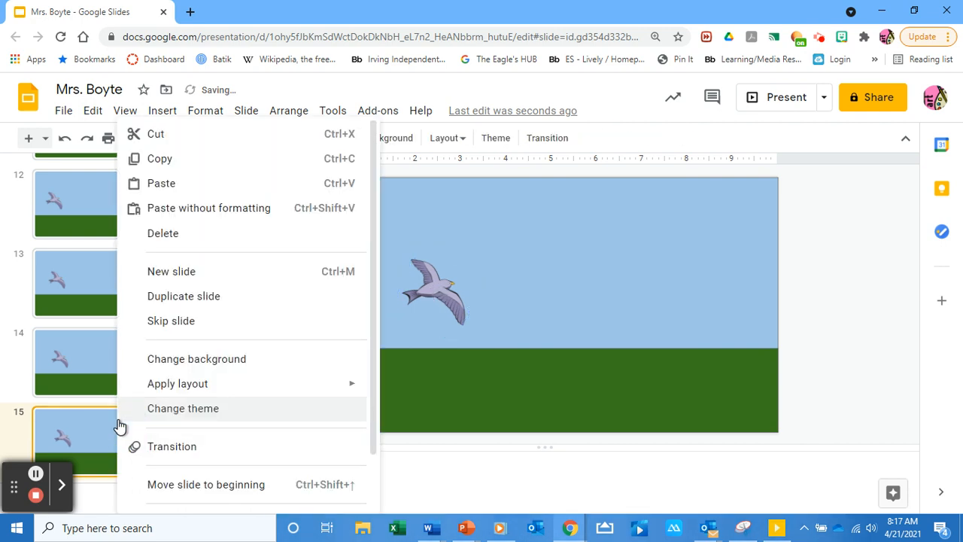
{"action": "left_click", "coordinate": [167, 296]}
{"action": "left_click", "coordinate": [434, 298]}
{"action": "key", "text": "Right"}
{"action": "key", "text": "Right"}
{"action": "key", "text": "Right"}
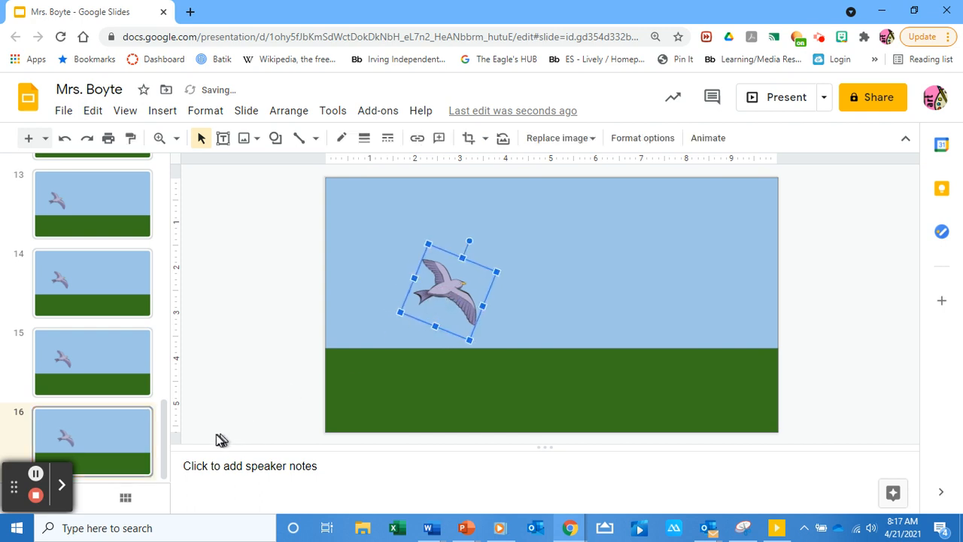
- Replace the title on slide 1 with "Bird Adventure"
{"action": "left_click", "coordinate": [162, 437]}
{"action": "left_click_drag", "start_coordinate": [163, 434], "coordinate": [171, 185]}
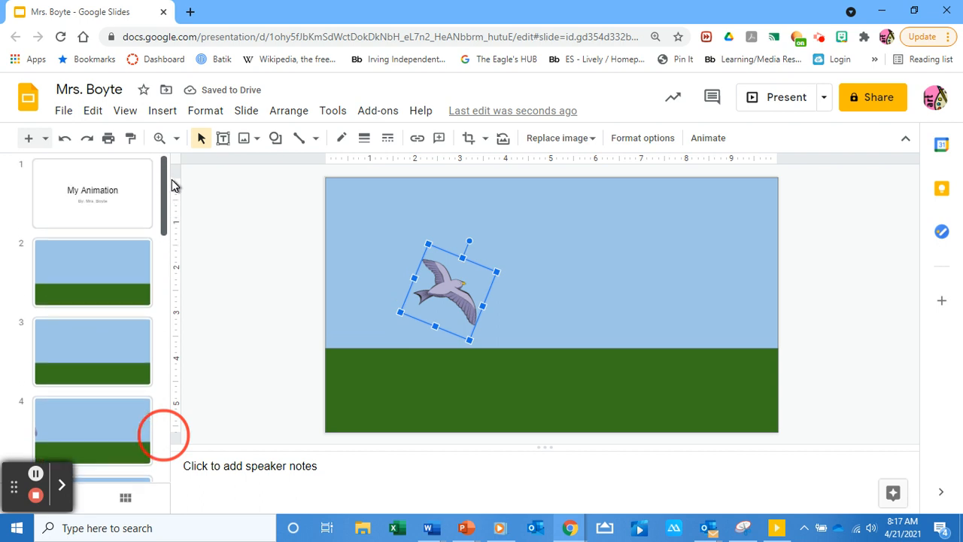
{"action": "left_click", "coordinate": [127, 194]}
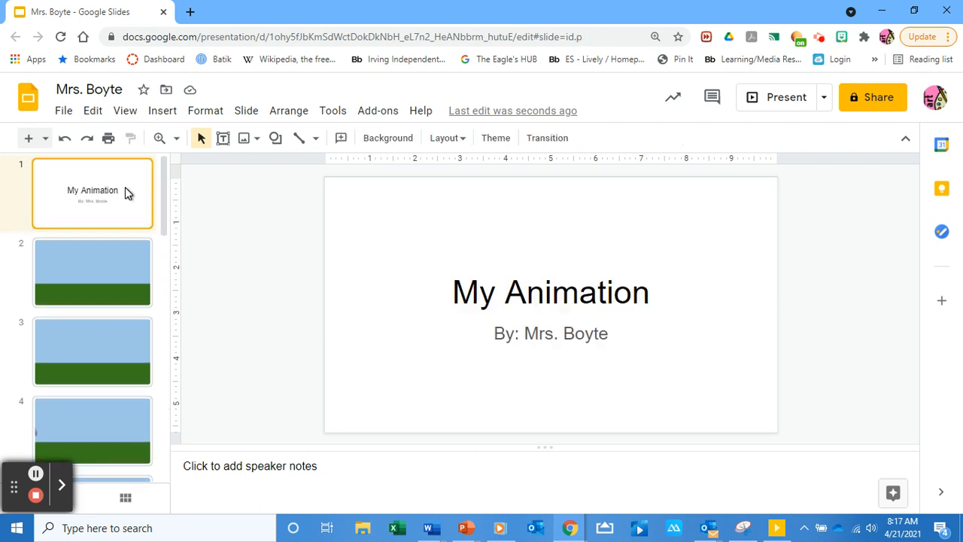
{"action": "double_click", "coordinate": [538, 288]}
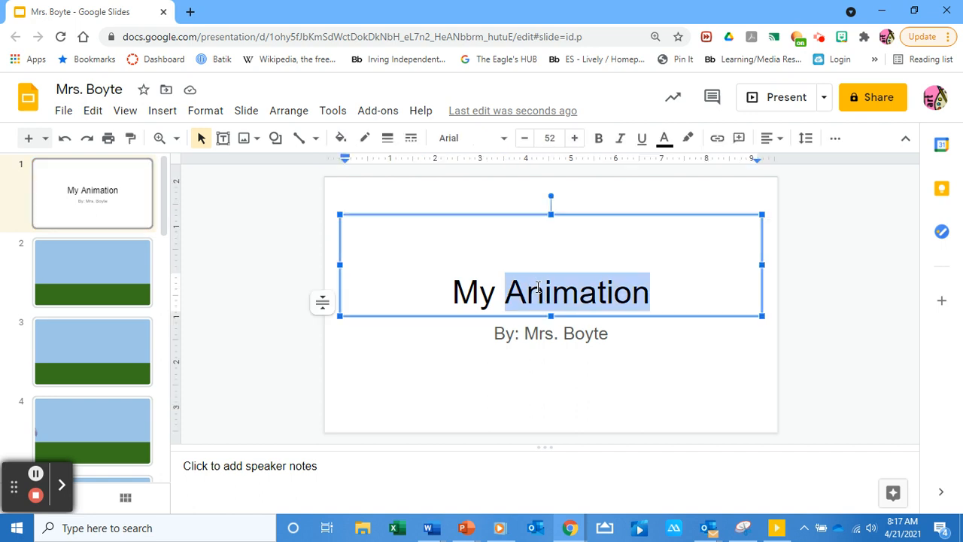
{"action": "key", "text": "BackSpace"}
{"action": "key", "text": "BackSpace"}
{"action": "key", "text": "BackSpace"}
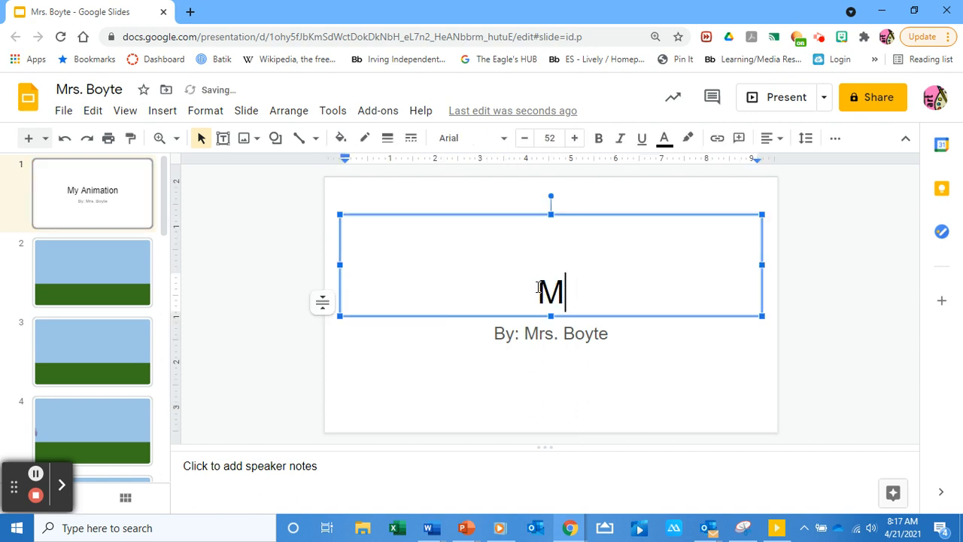
{"action": "key", "text": "BackSpace"}
{"action": "type", "text": "Bird A"}
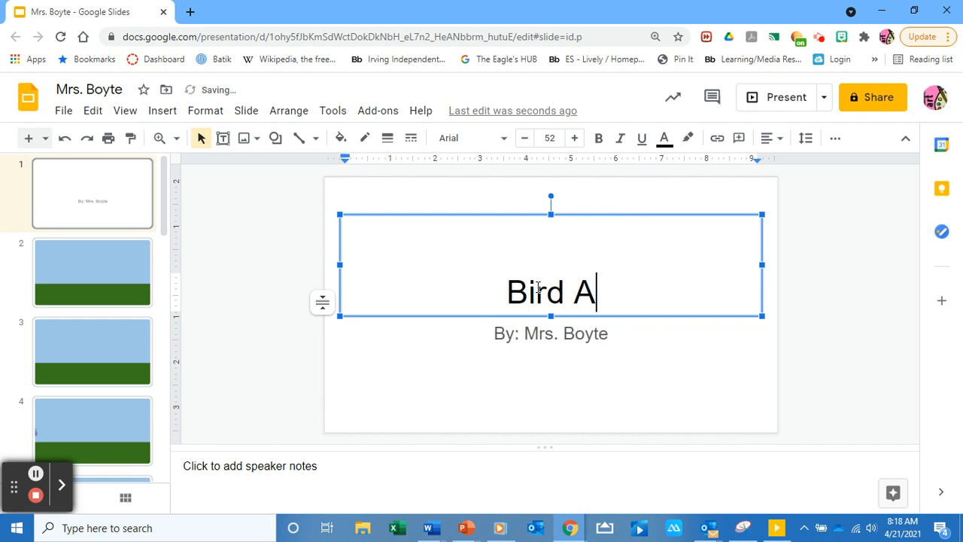
{"action": "type", "text": "nventure"}
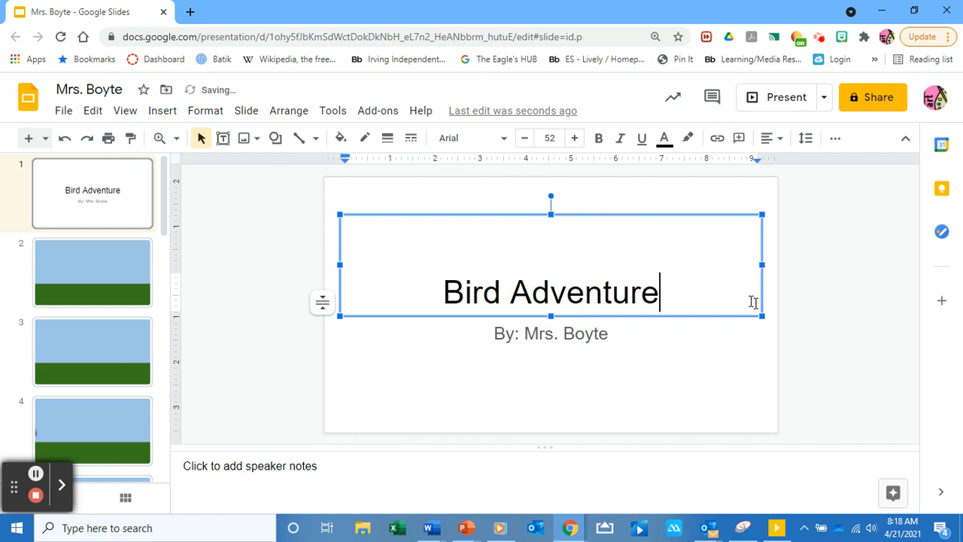
{"action": "left_click", "coordinate": [817, 295]}
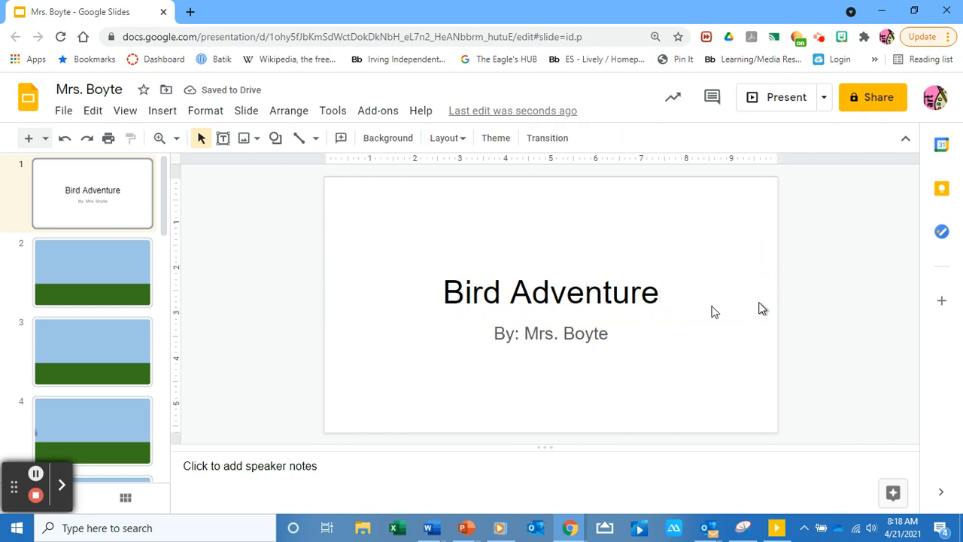
- Present the slideshow from the title slide and advance to the first sky-and-grass scene to preview the animation
{"action": "left_click", "coordinate": [132, 208]}
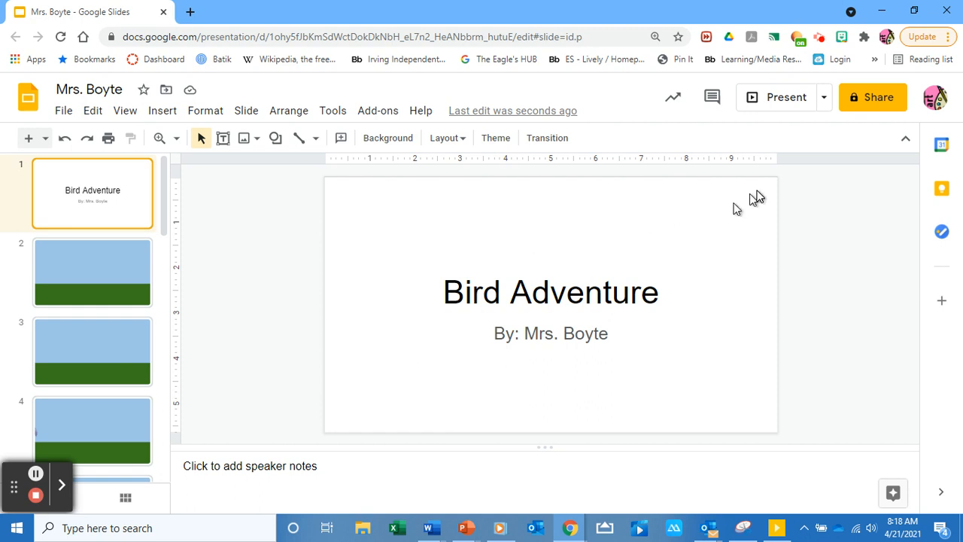
{"action": "left_click", "coordinate": [777, 100]}
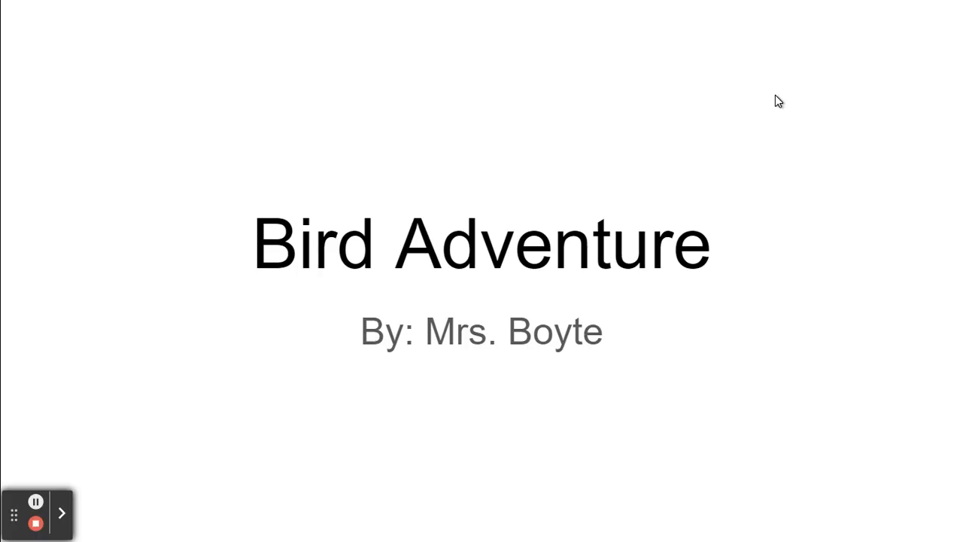
{"action": "key", "text": "Right"}
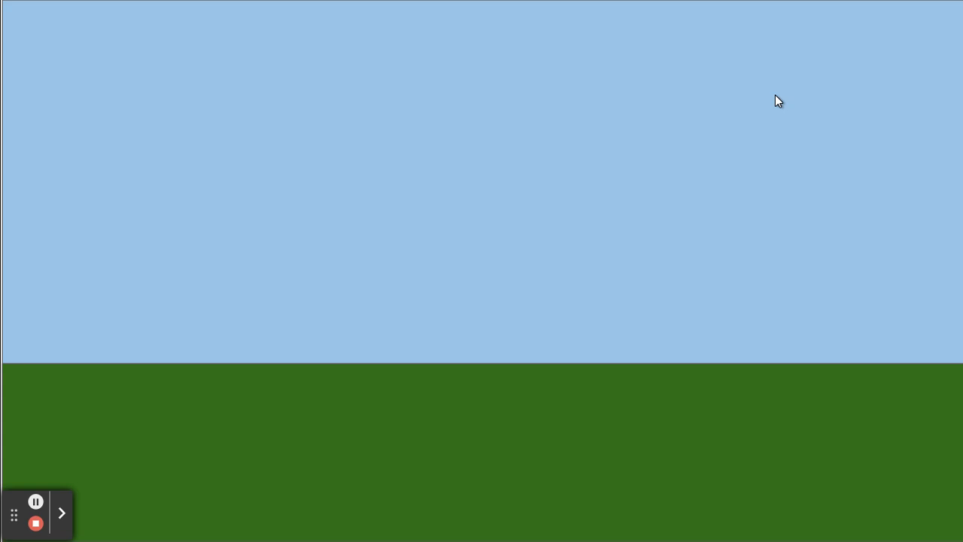
{"action": "key", "text": "Left"}
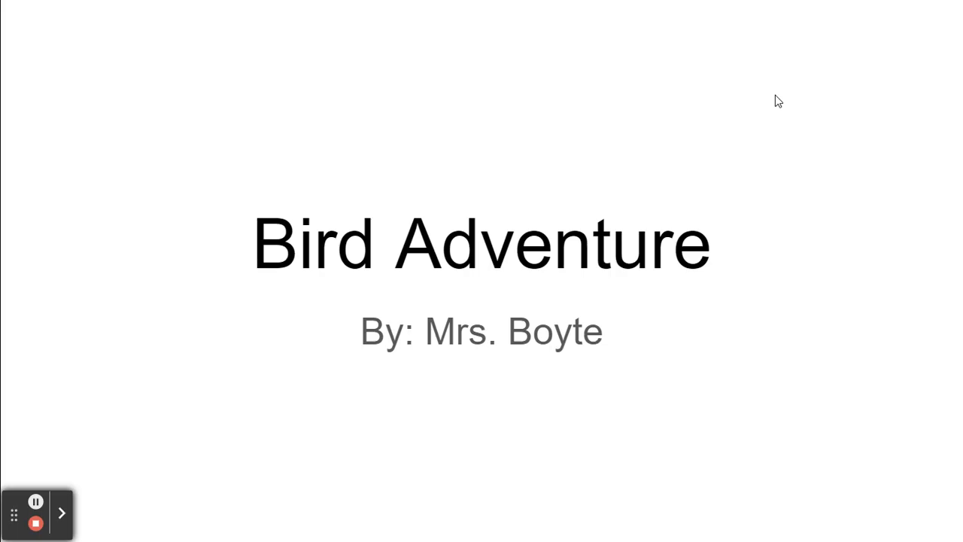
{"action": "key", "text": "Right"}
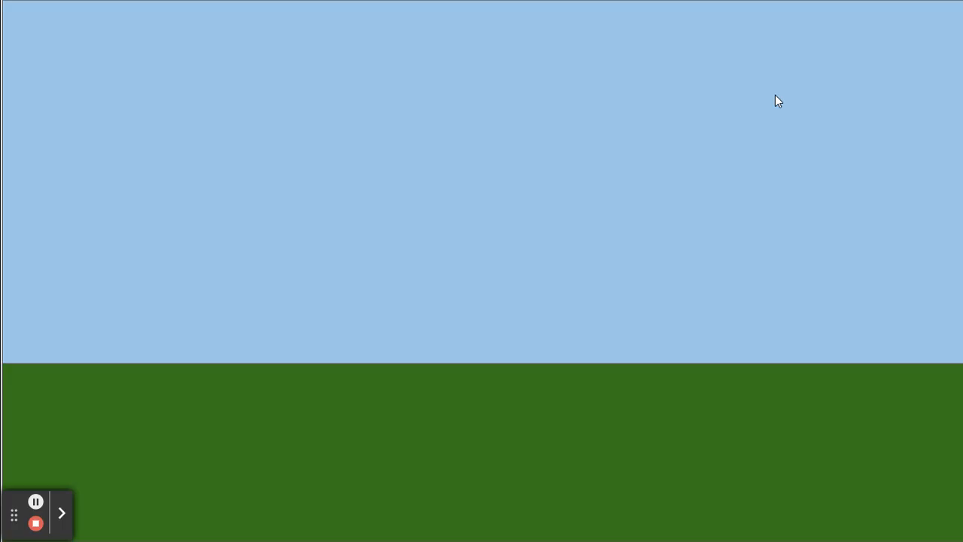